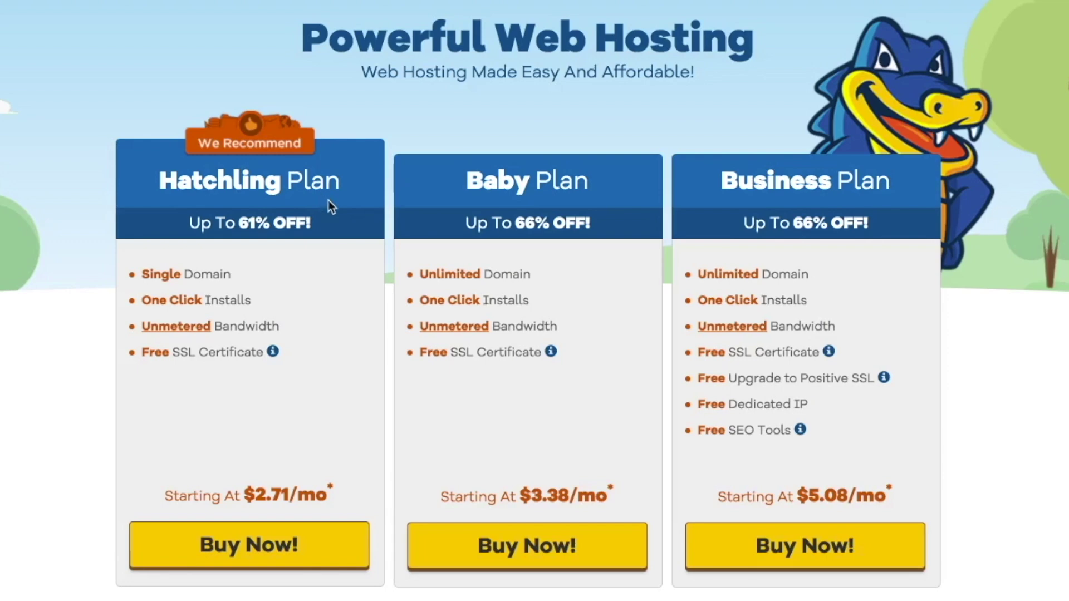
- Start the Hatchling plan checkout and search for tenminuteweb as the free domain
left_click(252, 549)
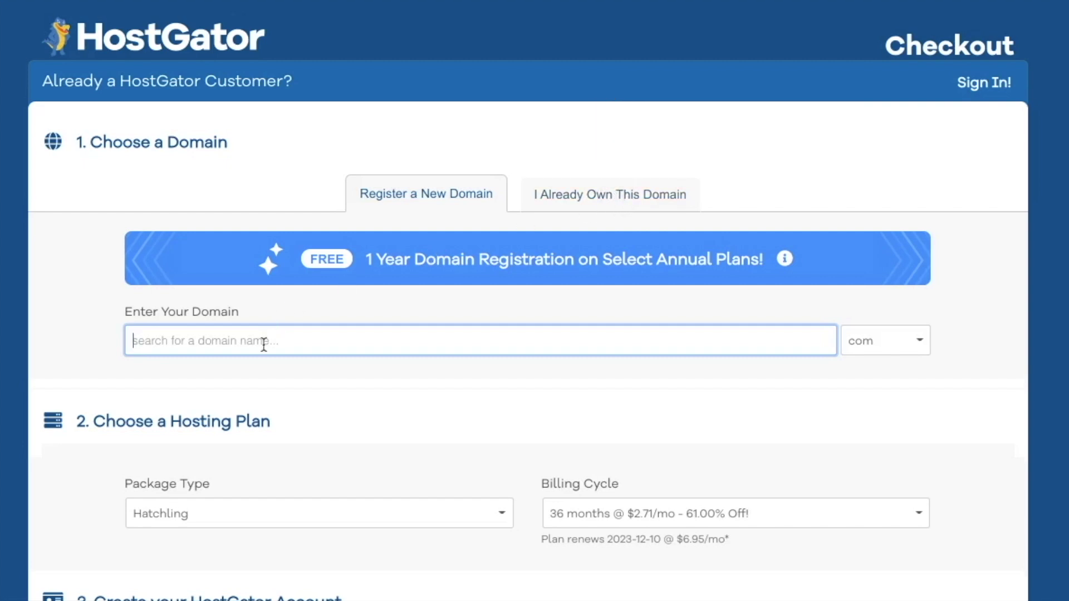
type("tenminuteweb")
key("Tab")
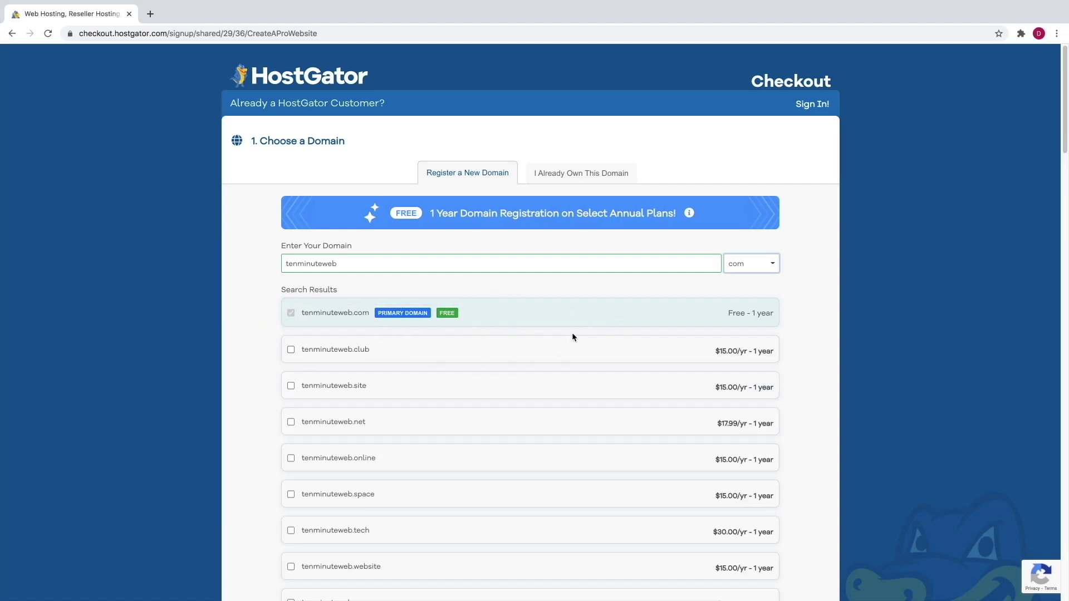
scroll(508, 341, "down", 4)
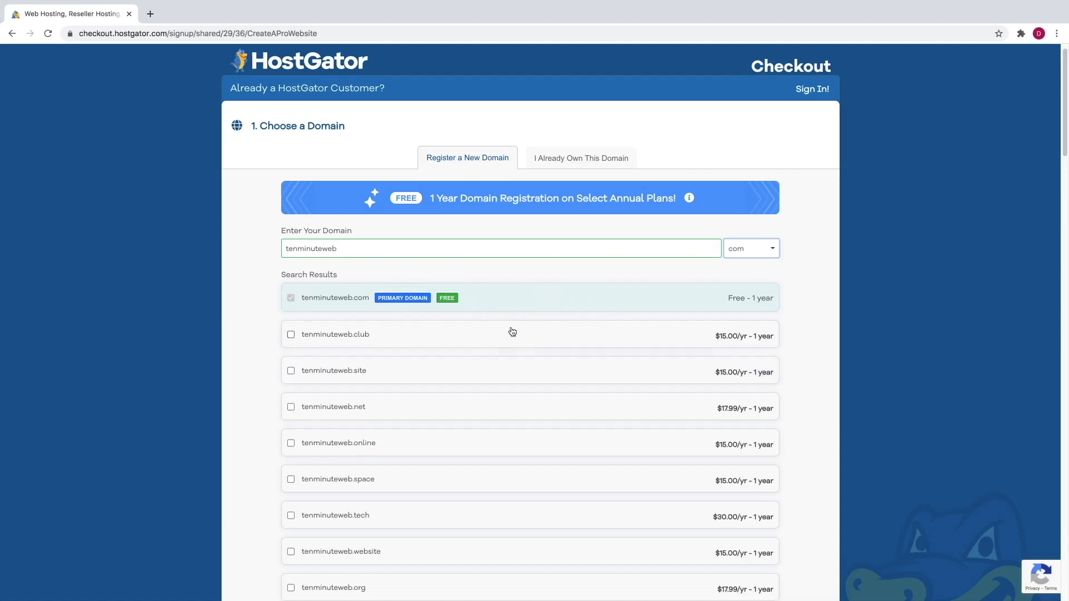
scroll(507, 342, "down", 7)
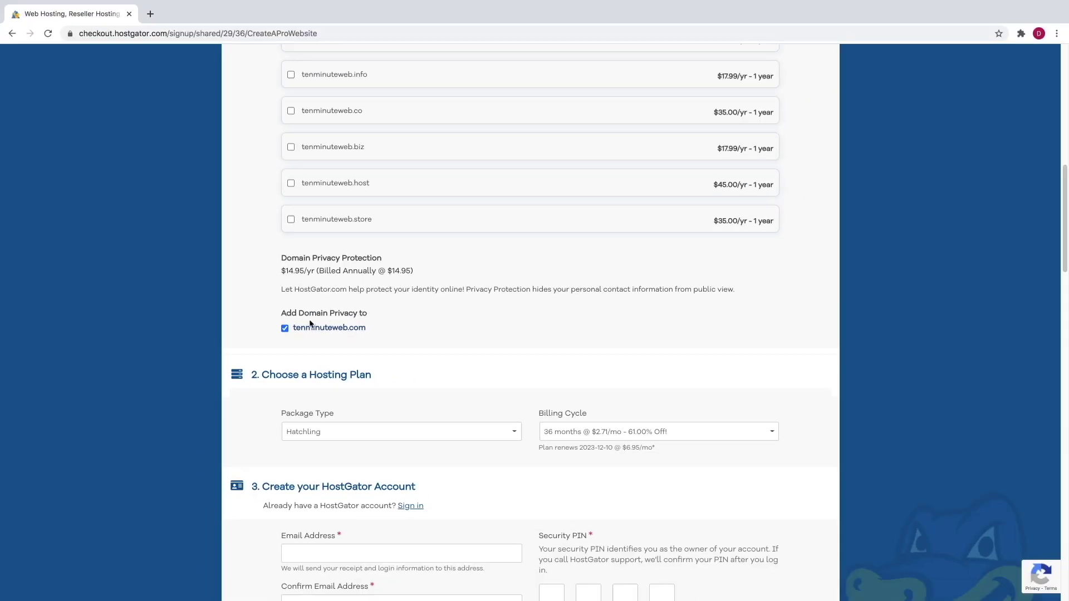
- Keep the Hatchling package and set its billing cycle to 1 month at $7.66/mo
scroll(448, 322, "down", 3)
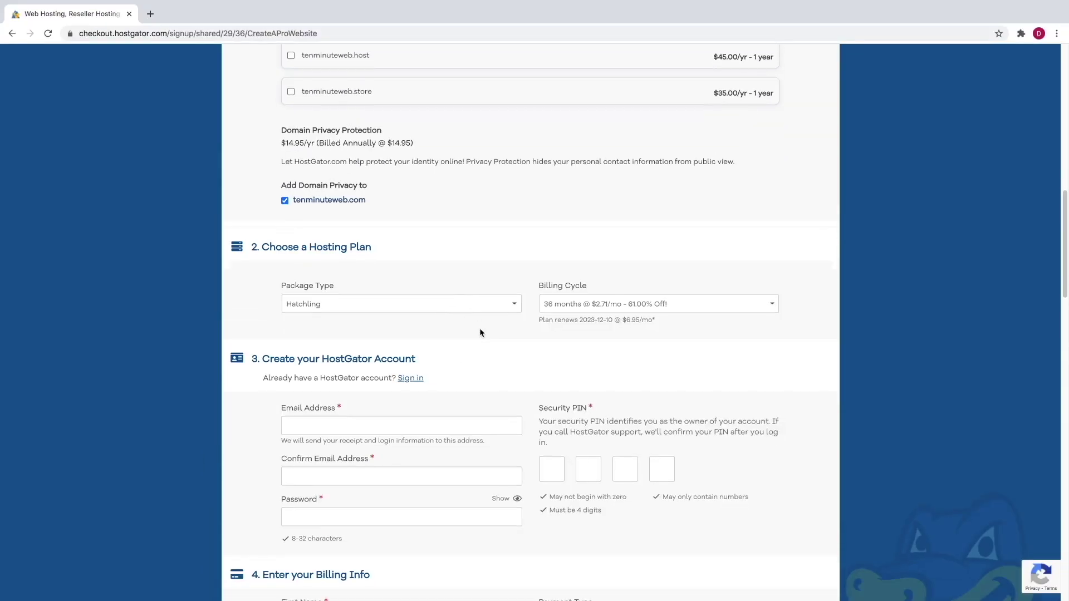
left_click(398, 299)
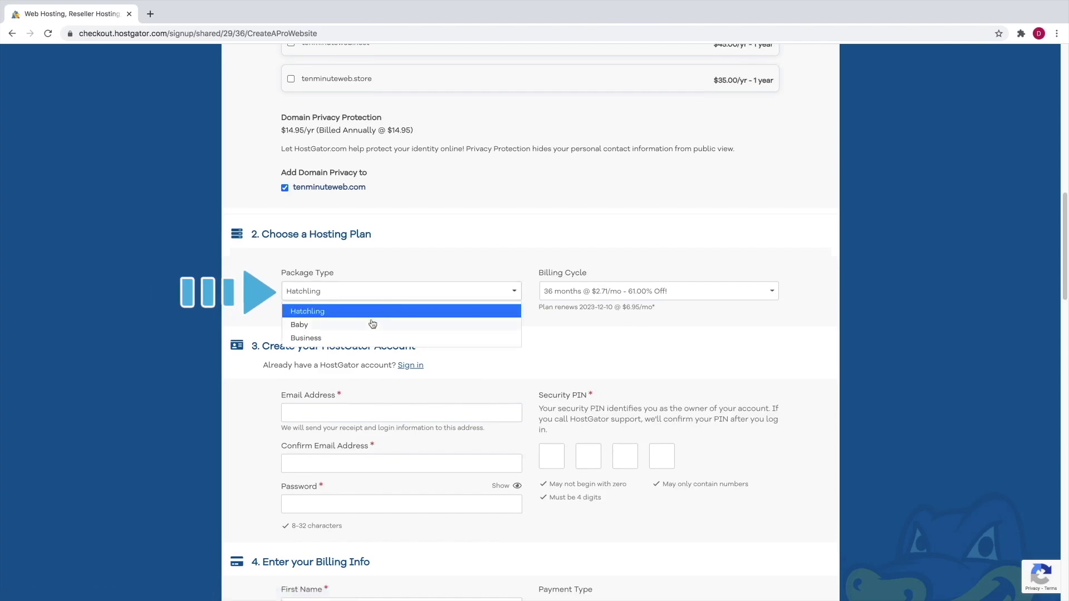
left_click(433, 278)
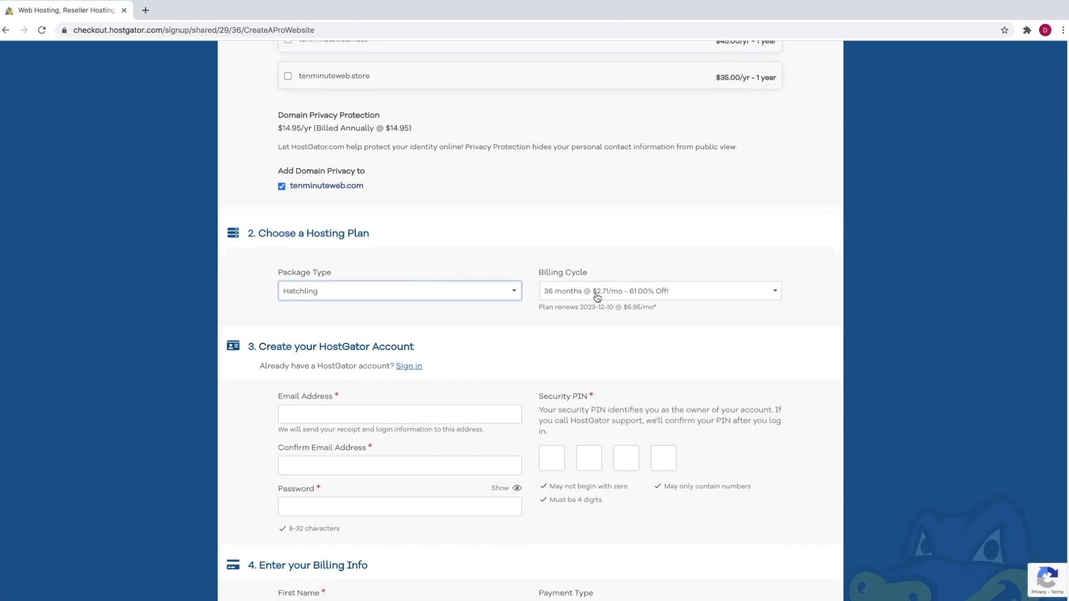
left_click(596, 295)
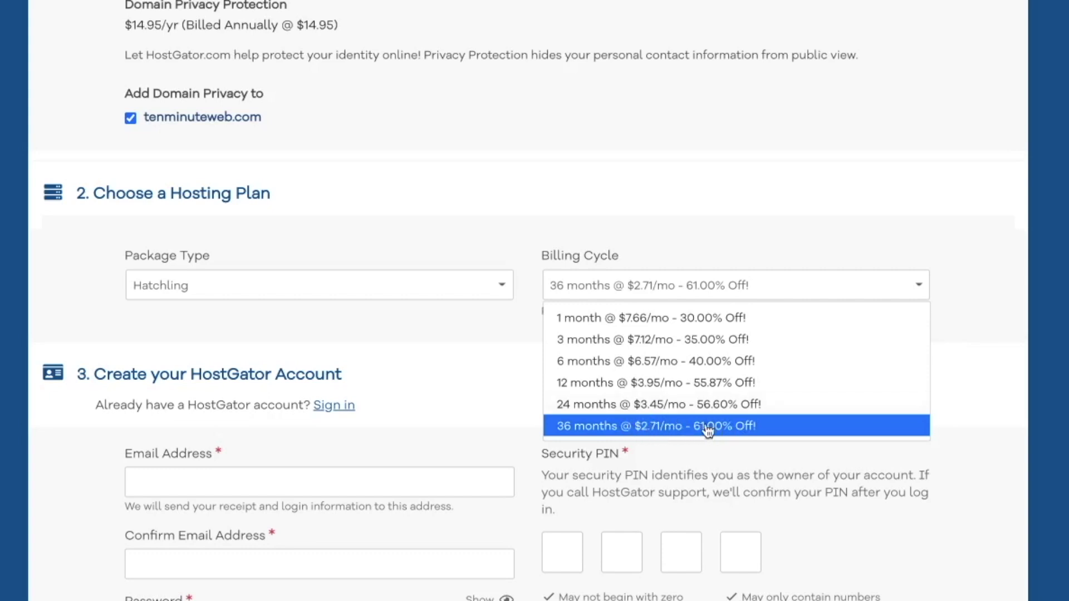
left_click(684, 384)
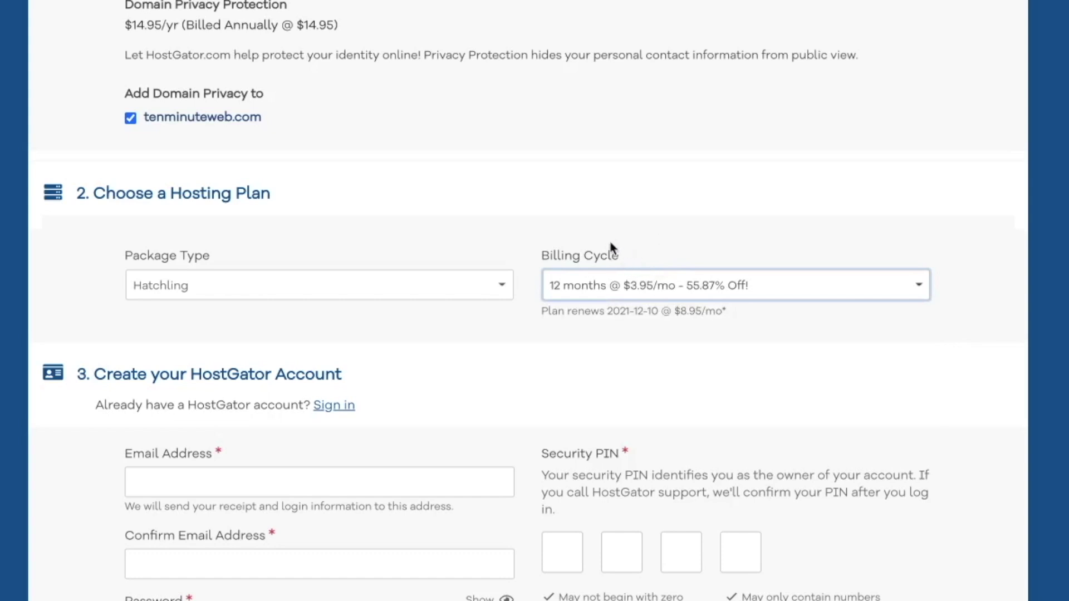
left_click(699, 298)
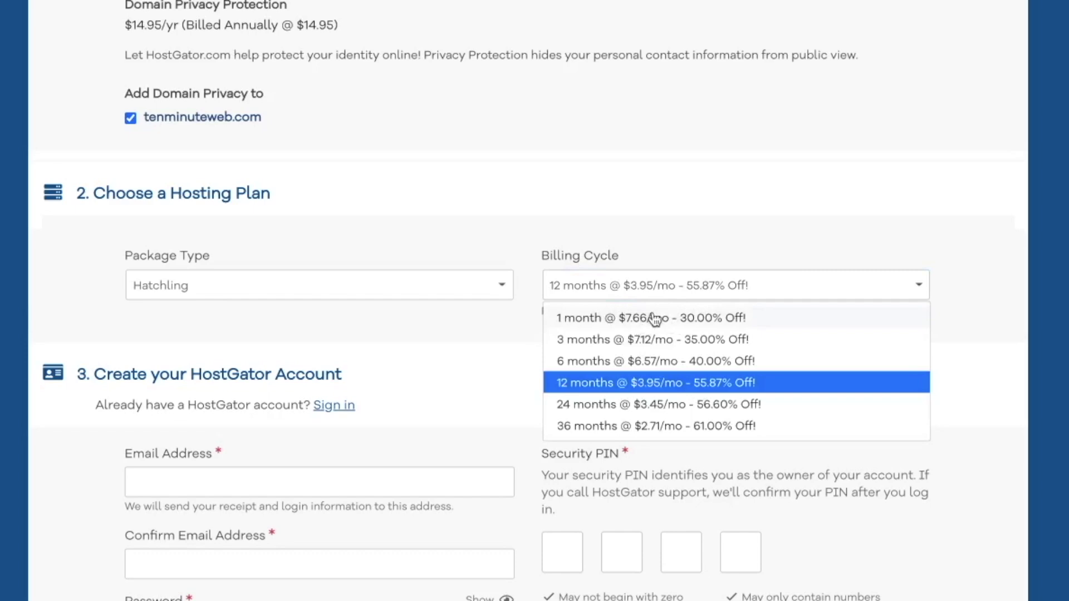
left_click(654, 318)
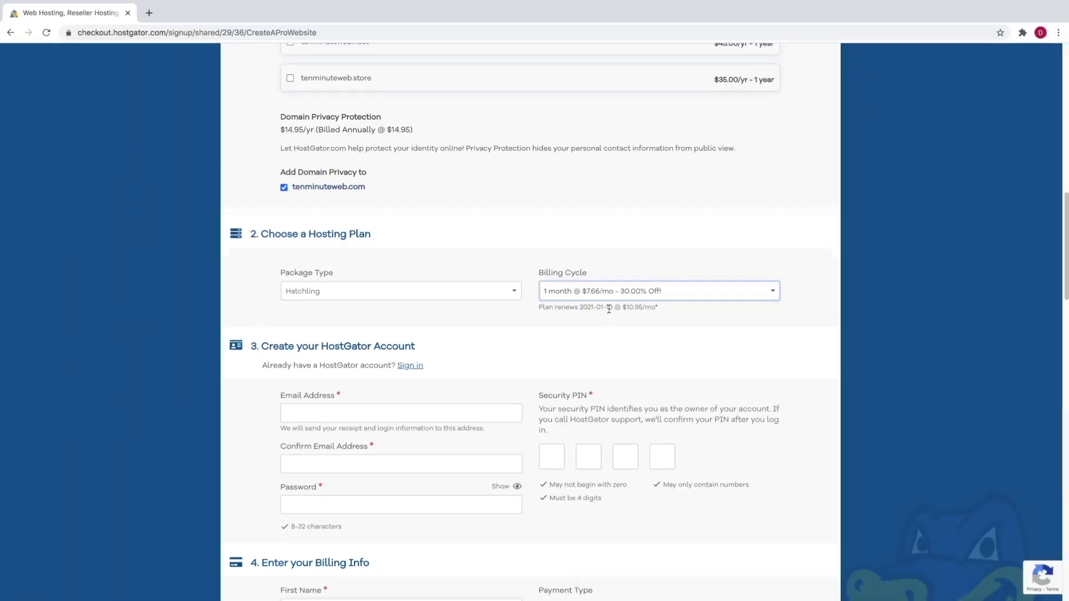
scroll(533, 328, "down", 3)
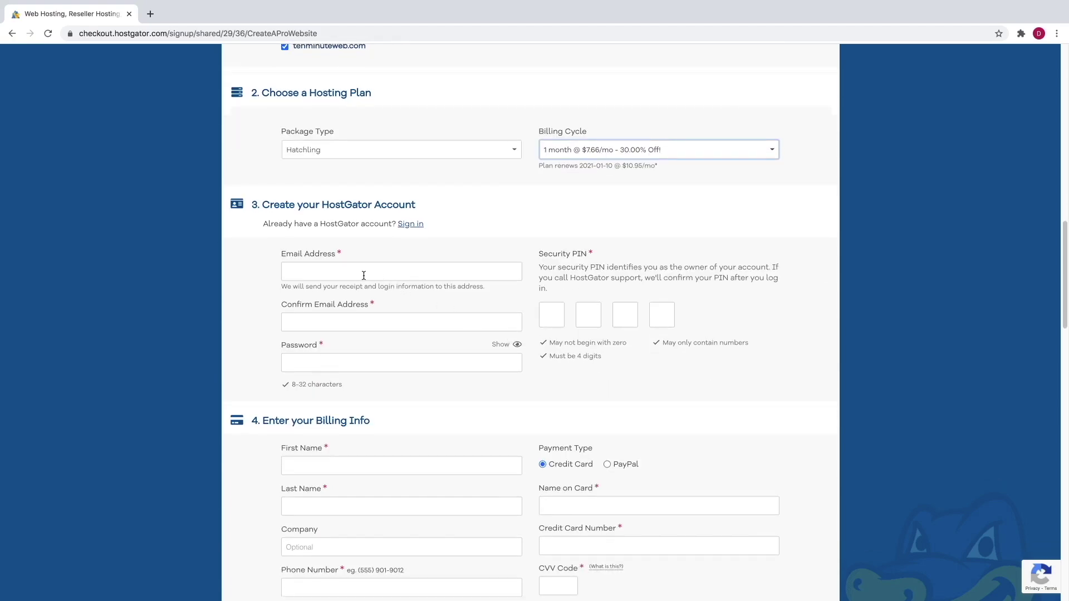
- Enter the account e-mail address, its confirmation, and the account password
left_click(359, 273)
key("Tab")
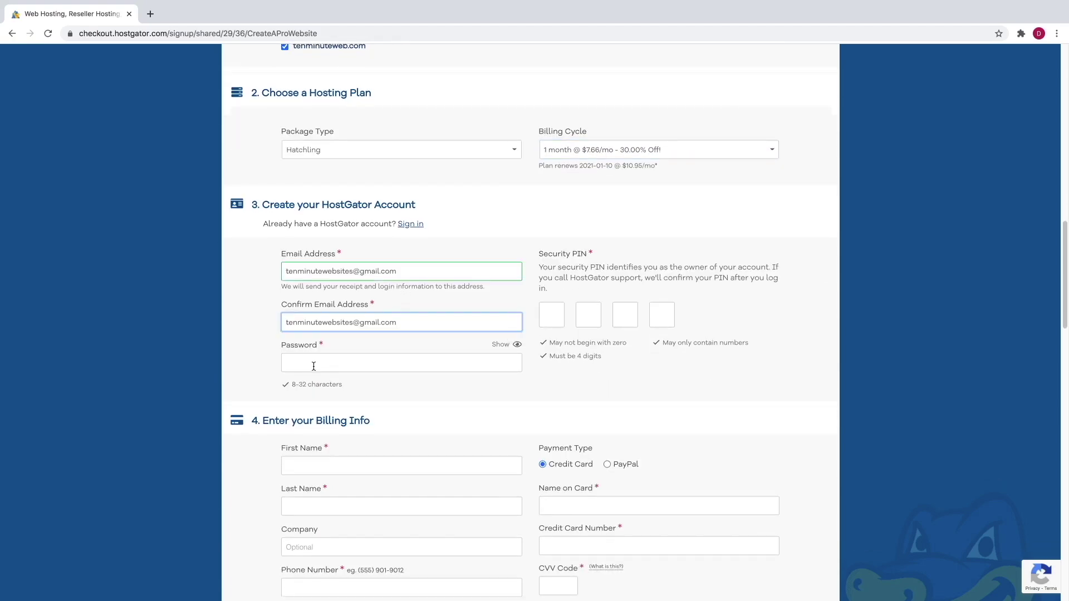
left_click(314, 365)
key("ctrl+v")
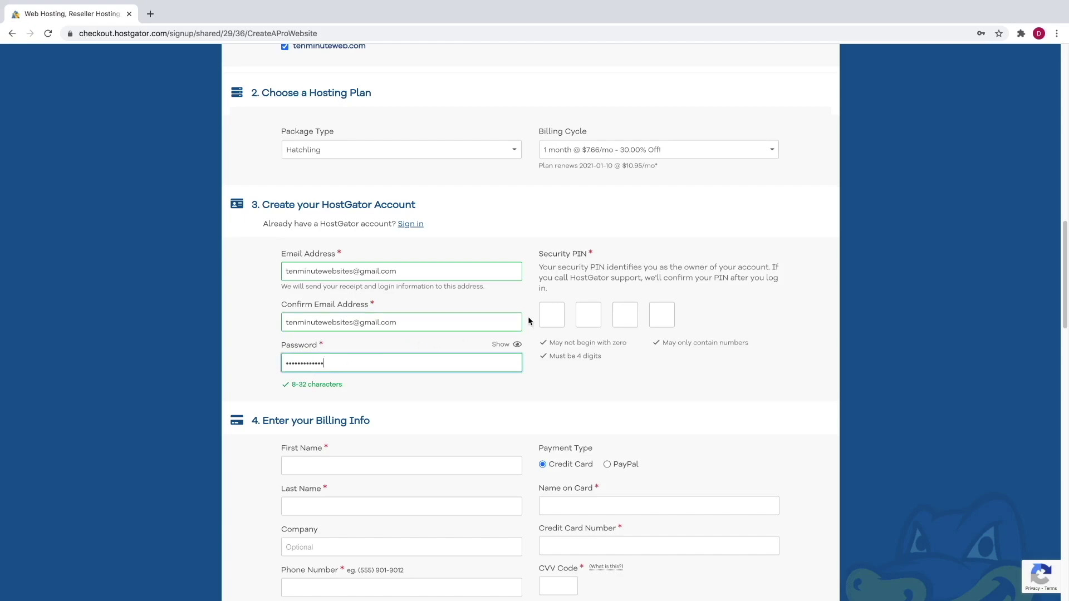
- Fill in the four-digit security PIN
left_click(548, 316)
type("1234")
scroll(535, 320, "down", 4)
scroll(533, 320, "down", 2)
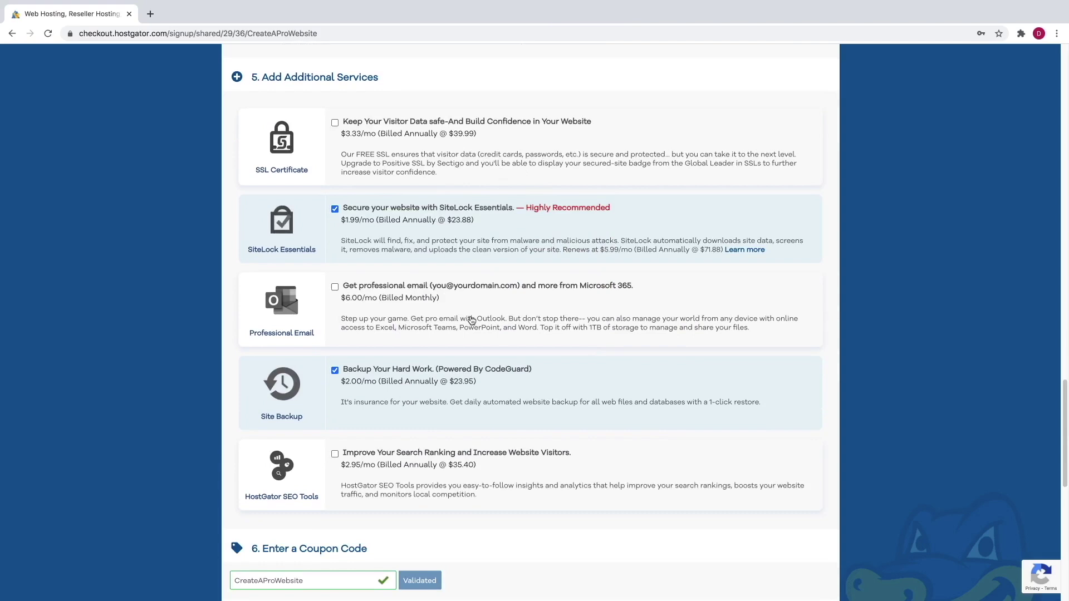
- Uncheck the SiteLock Essentials and Site Backup add-ons, bringing the total to $29.10
left_click(335, 210)
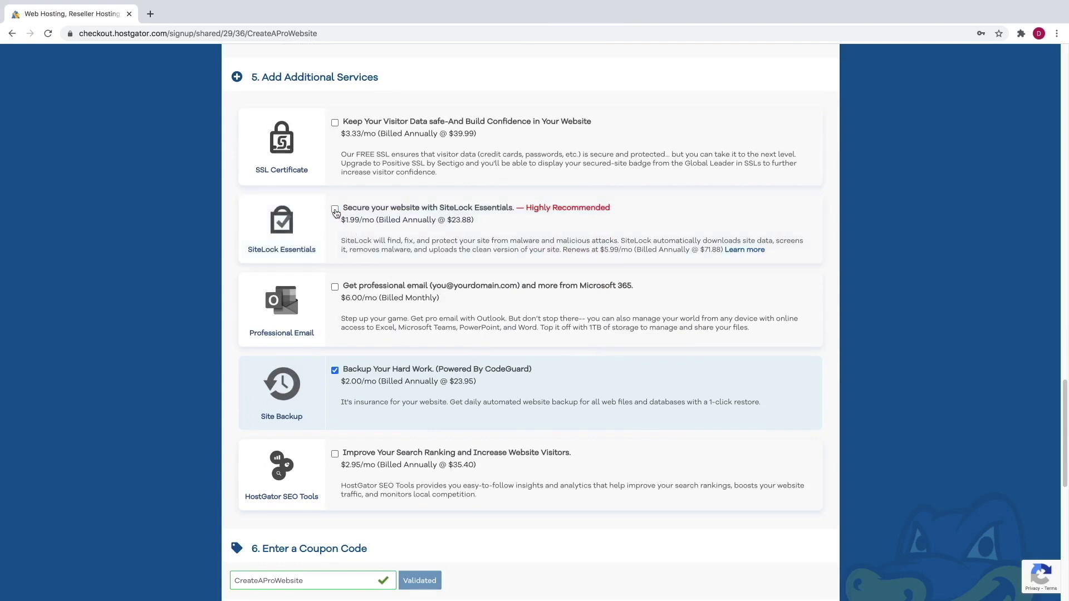
left_click(336, 372)
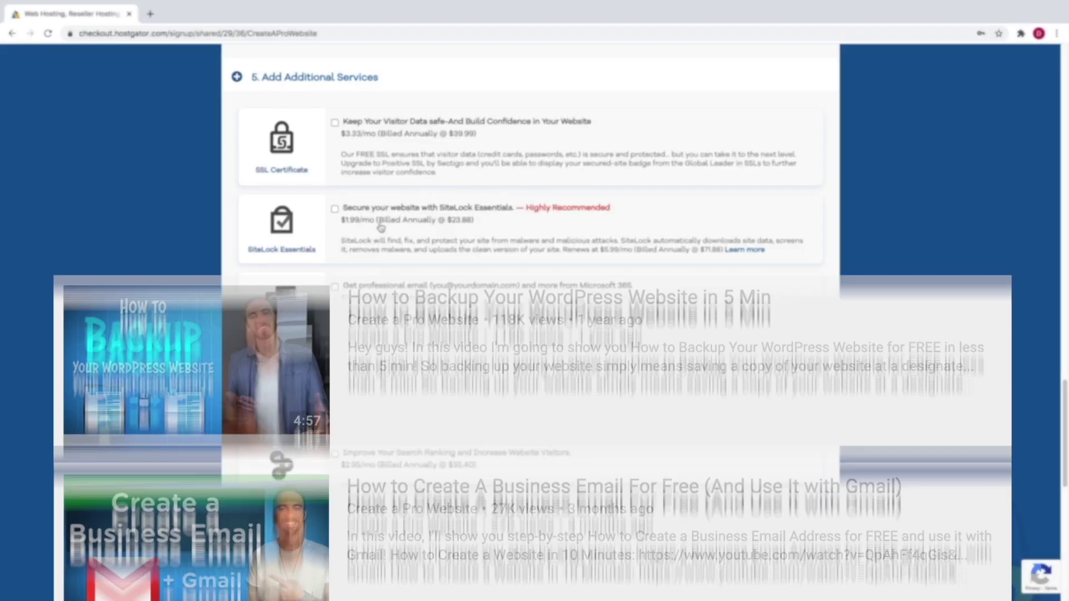
scroll(387, 234, "down", 1)
scroll(419, 249, "down", 5)
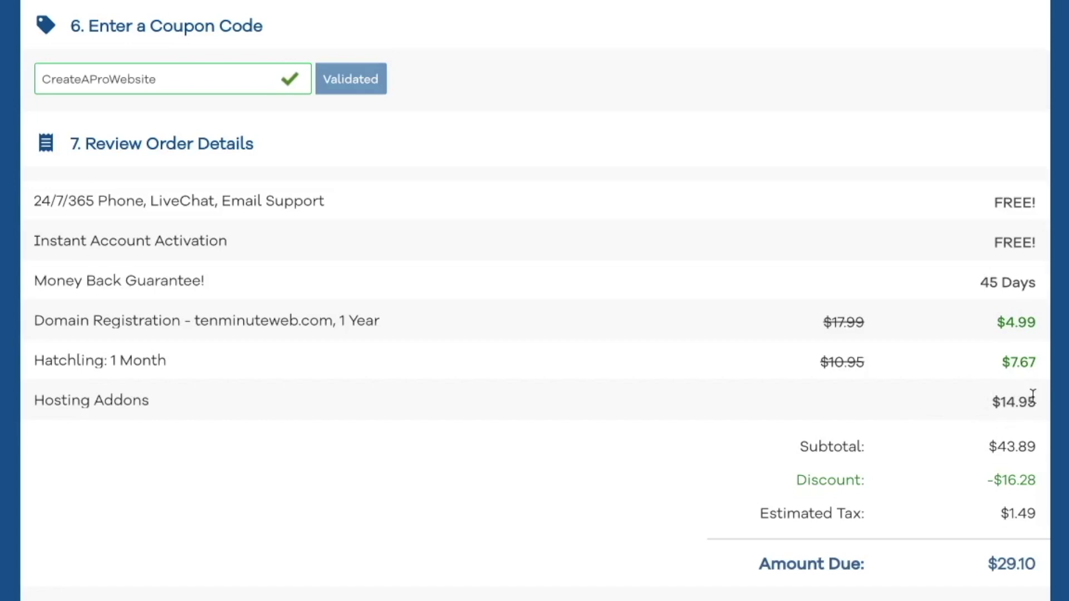
- Agree to the auto-renewal terms and place the hosting order
scroll(1002, 402, "down", 3)
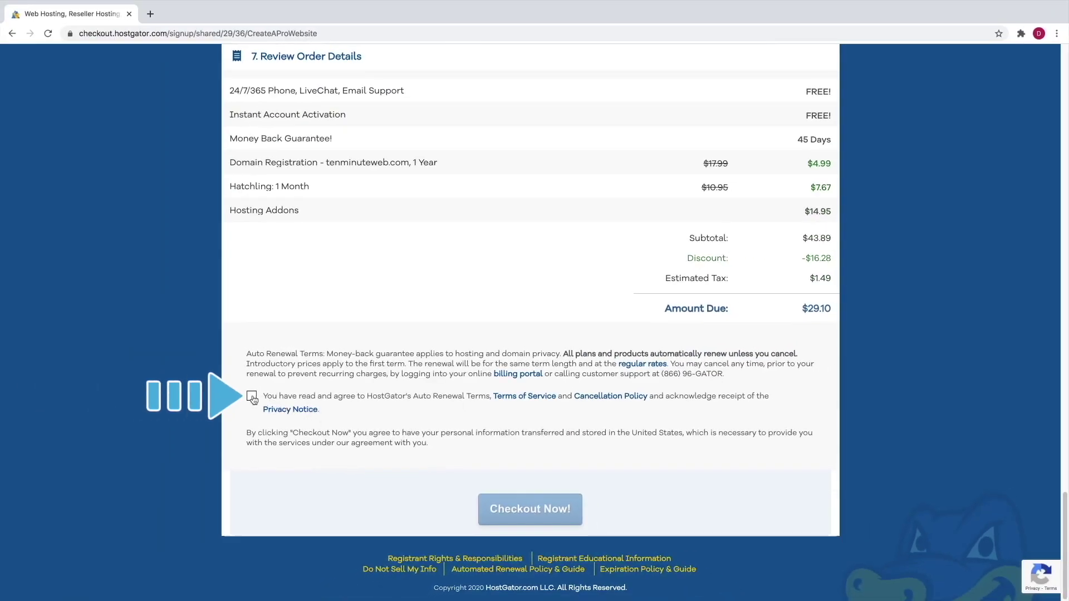
left_click(252, 396)
left_click(539, 503)
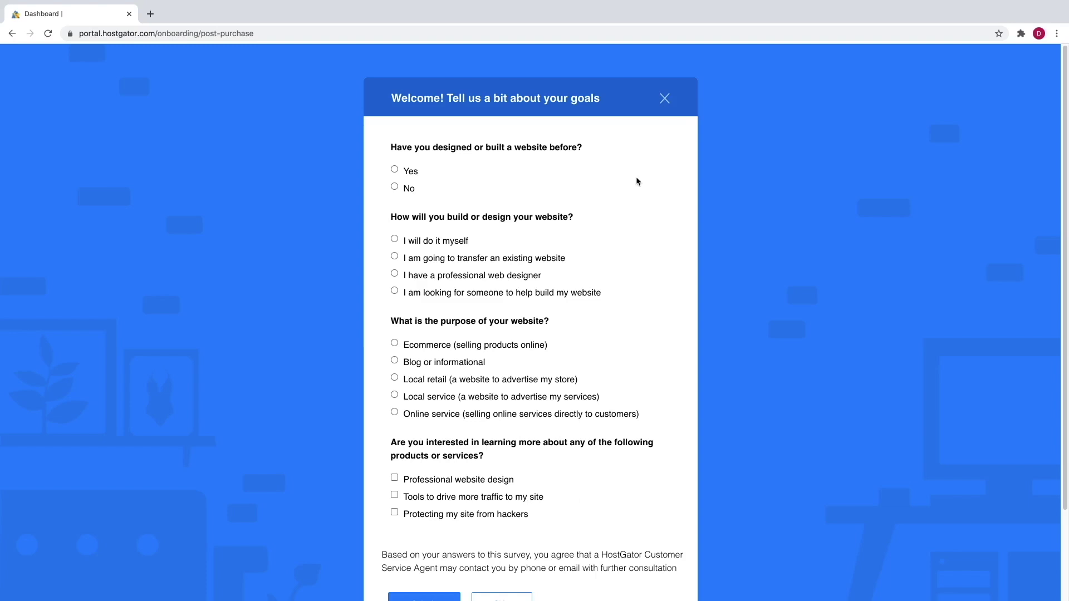
- Dismiss the goals survey and WordPress intro, then launch Install WordPress for the package
left_click(664, 99)
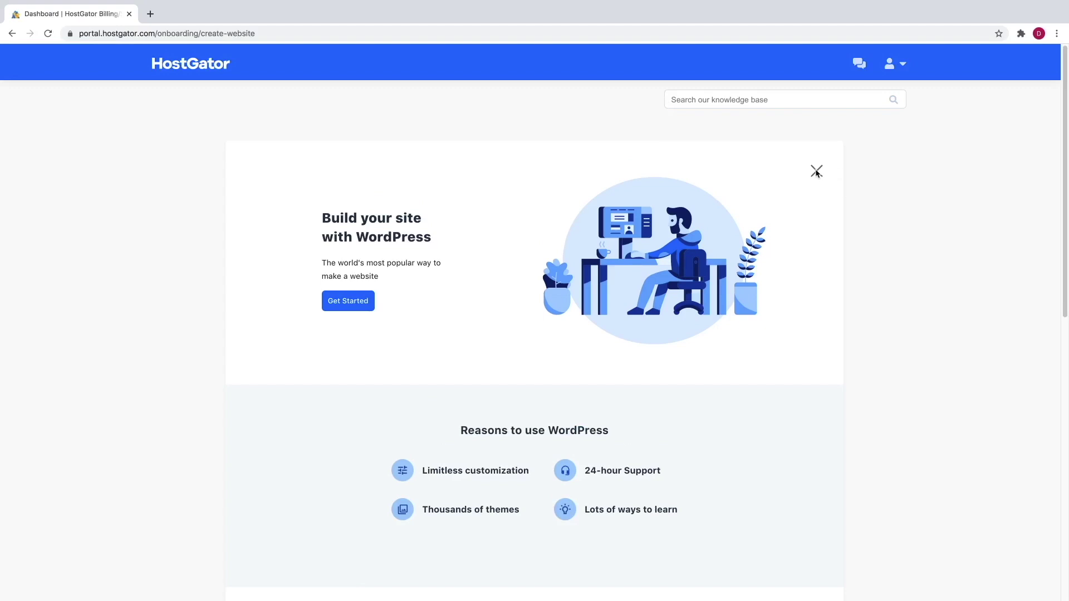
left_click(816, 171)
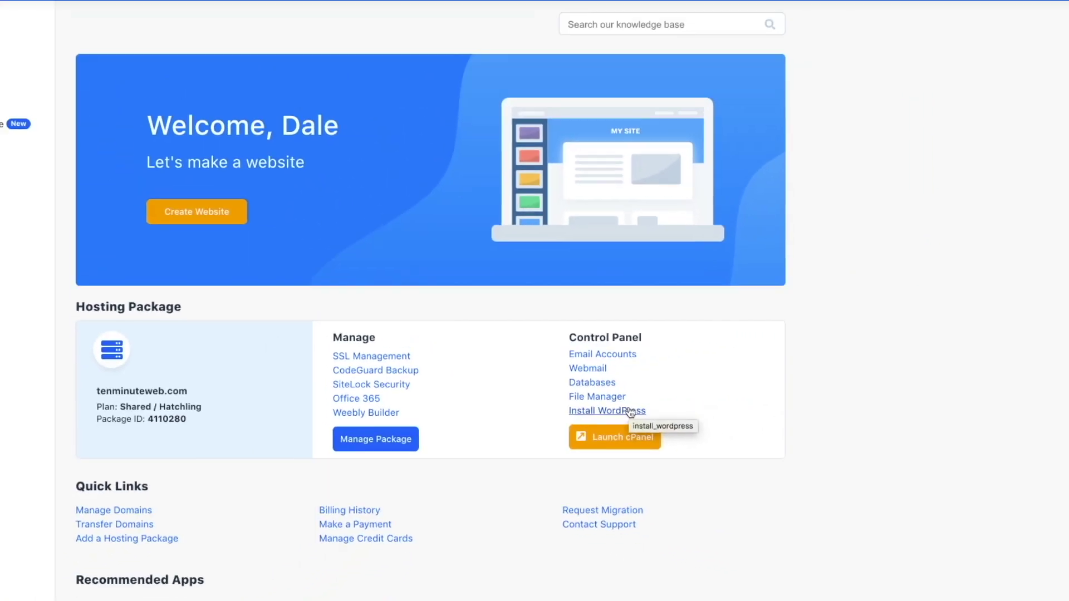
left_click(739, 384)
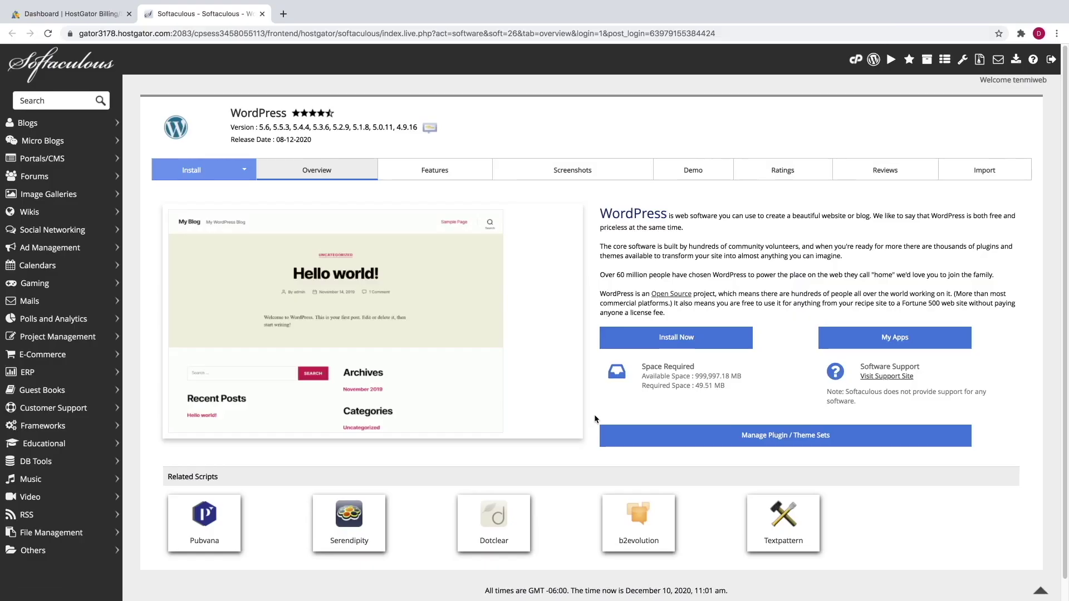
- Open the WordPress installation form and keep WordPress version 5.6
left_click(662, 341)
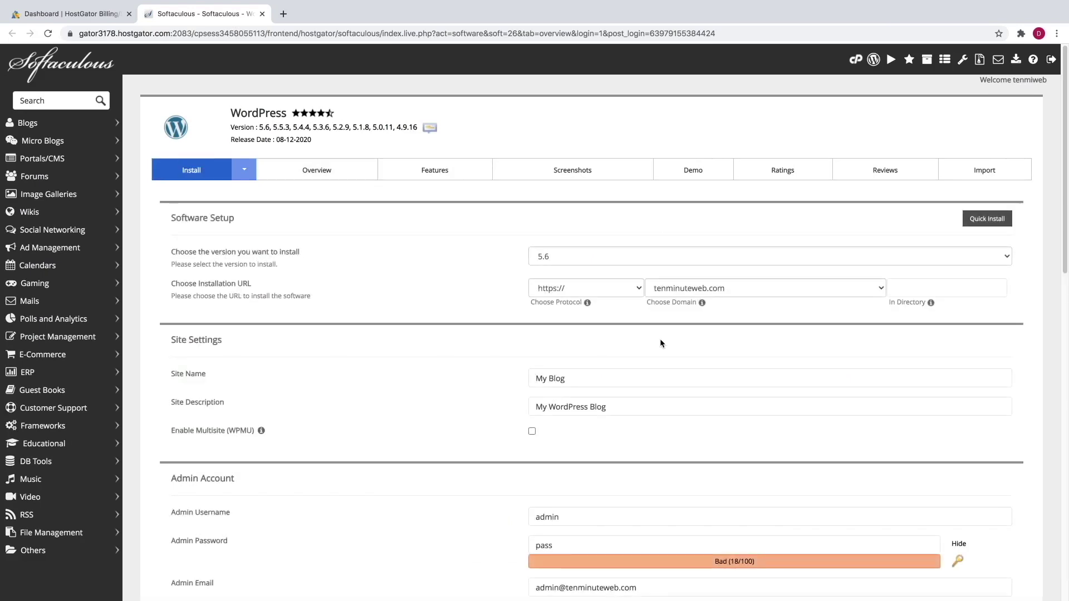
left_click(607, 257)
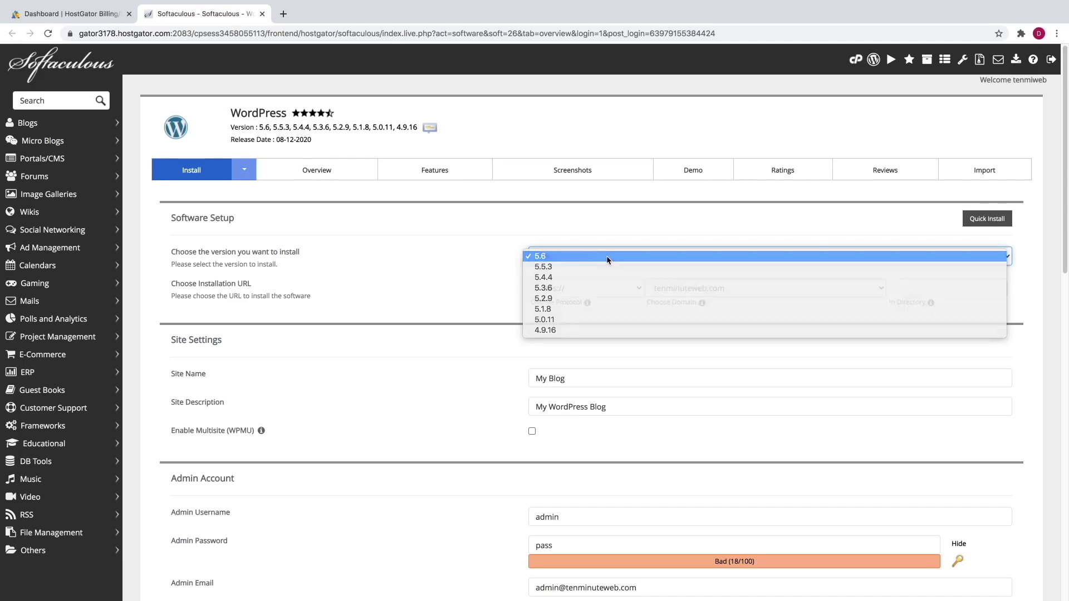
left_click(608, 257)
scroll(609, 261, "down", 2)
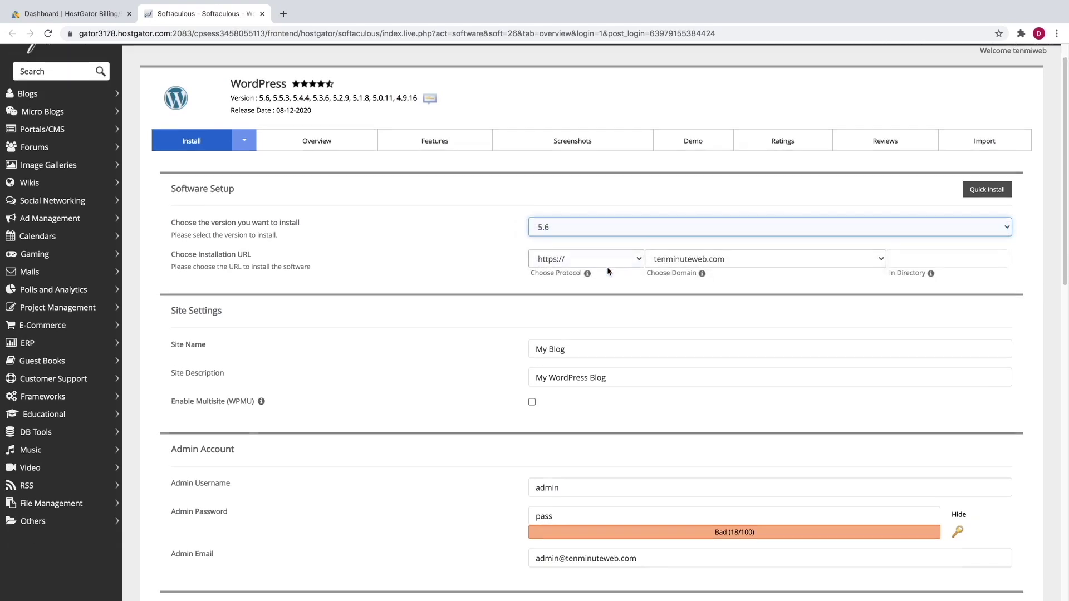
- Name the site 'Ten Minute Website' with description 'How to Create a Website in 10 Minutes Step-By-Step'
triple_click(575, 335)
key("BackSpace")
type("Ten Minute Website")
left_click(572, 360)
triple_click(570, 360)
type("How to Create a Website in 10 Minutes Step-By-Step")
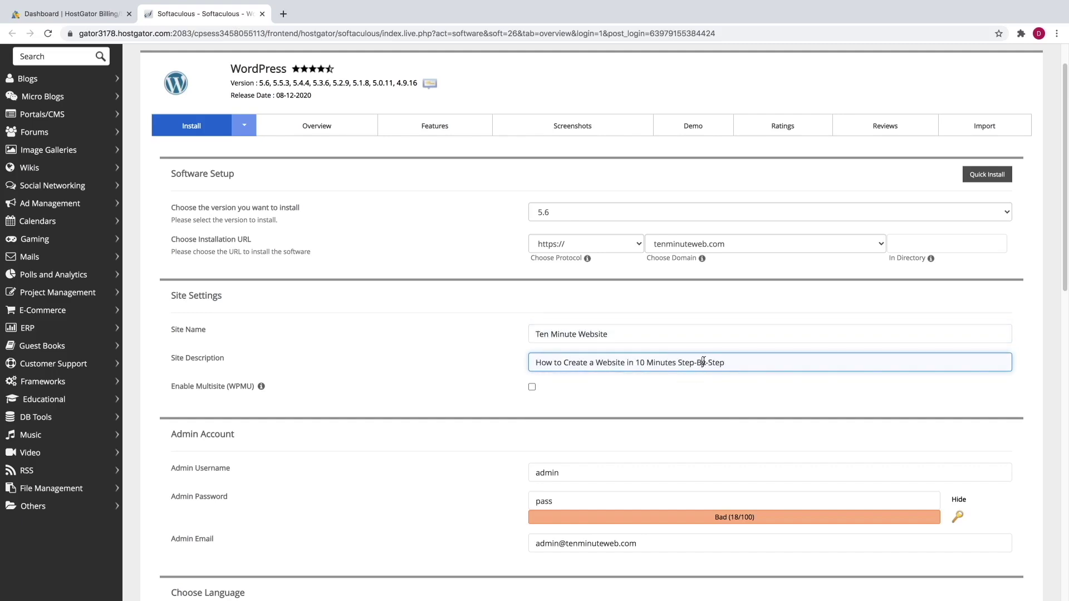
- Replace the default admin username and set a new admin password
scroll(455, 417, "down", 3)
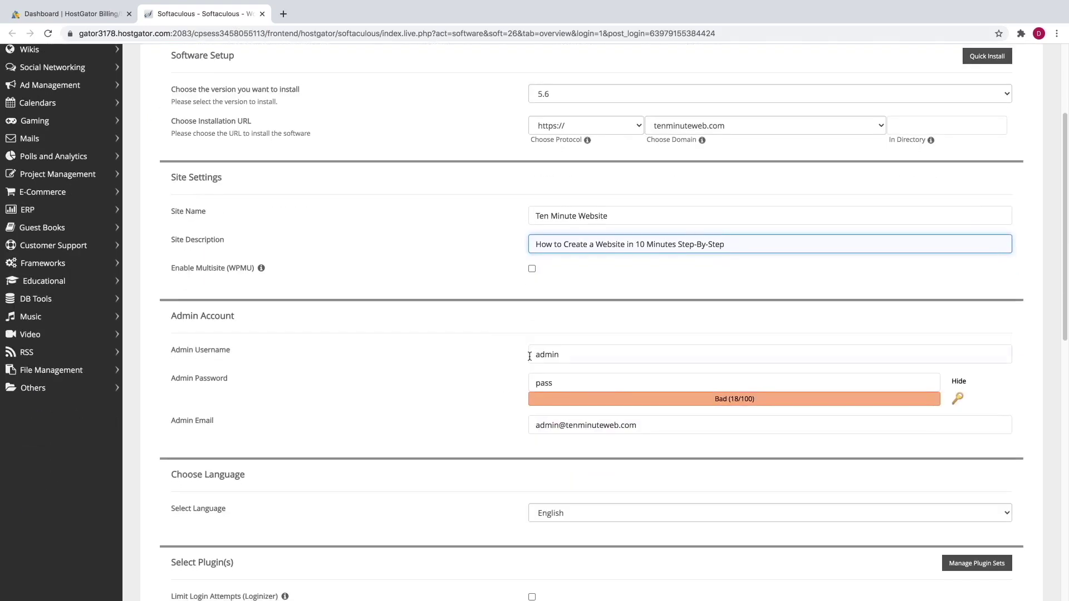
double_click(557, 352)
type("dale")
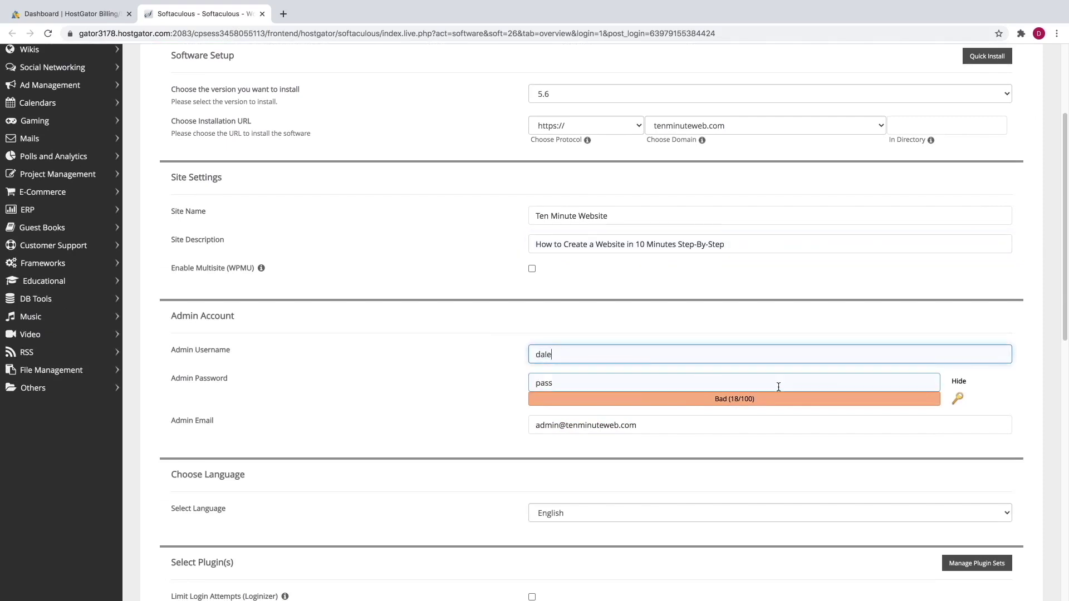
left_click(958, 381)
left_click(868, 382)
double_click(867, 382)
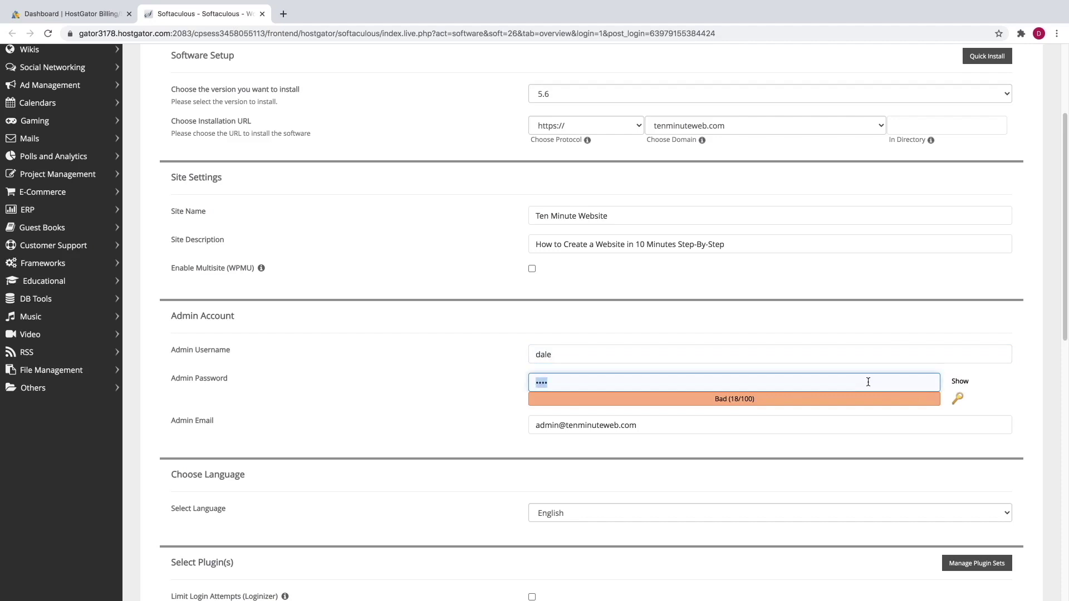
type("••••••••••••")
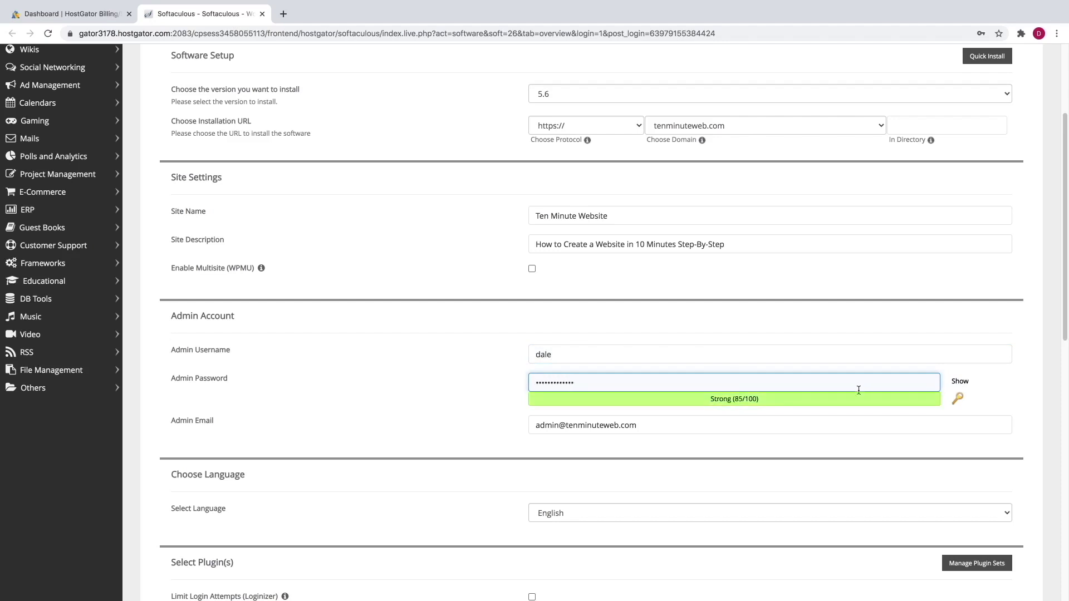
- Replace the admin e-mail address and run the WordPress installation
double_click(563, 427)
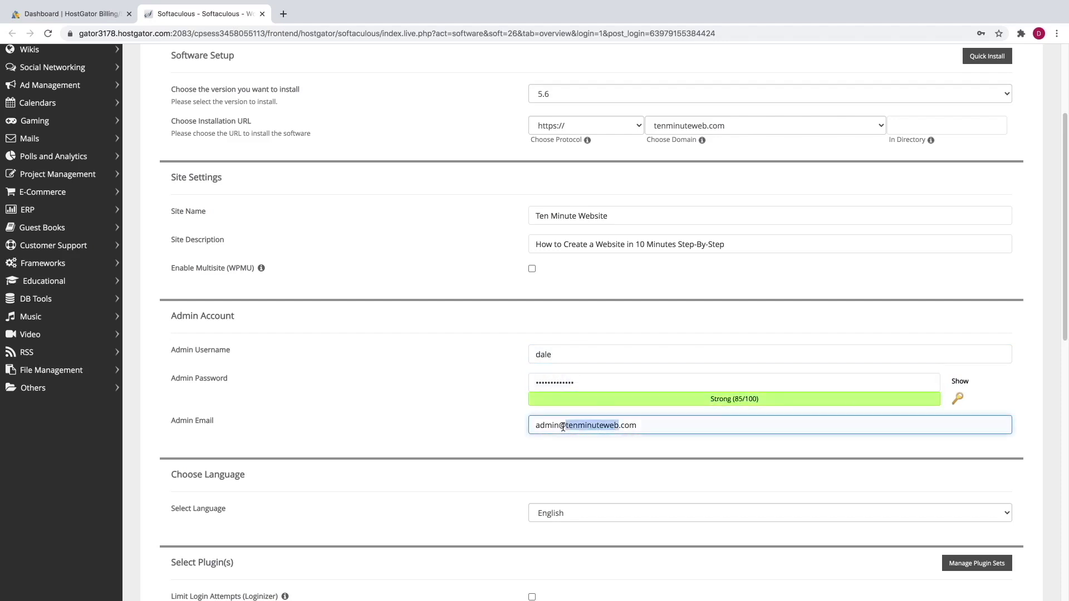
triple_click(563, 427)
key("BackSpace")
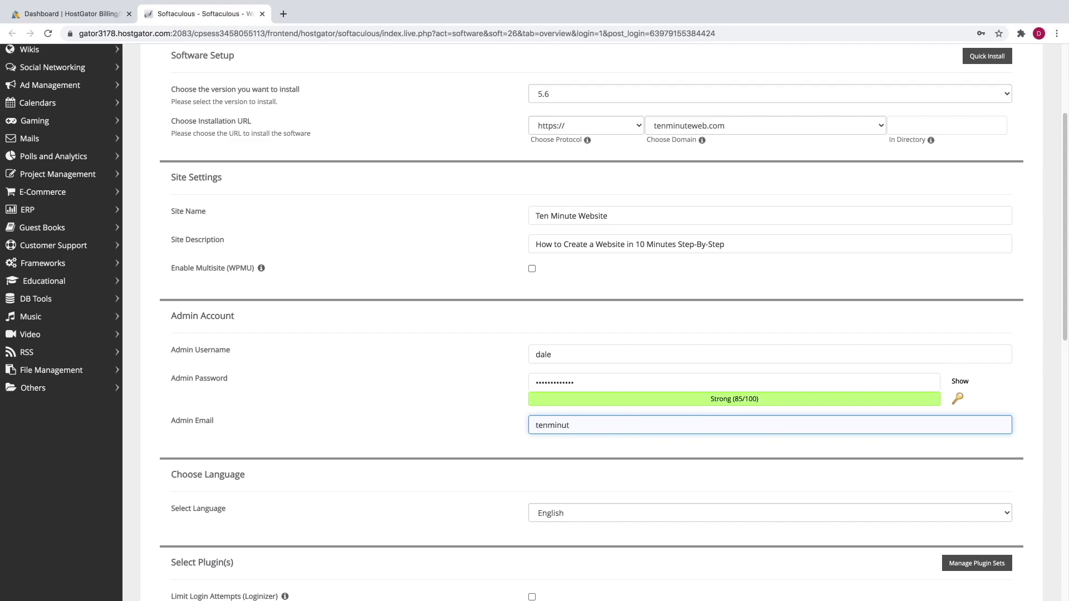
scroll(445, 433, "down", 5)
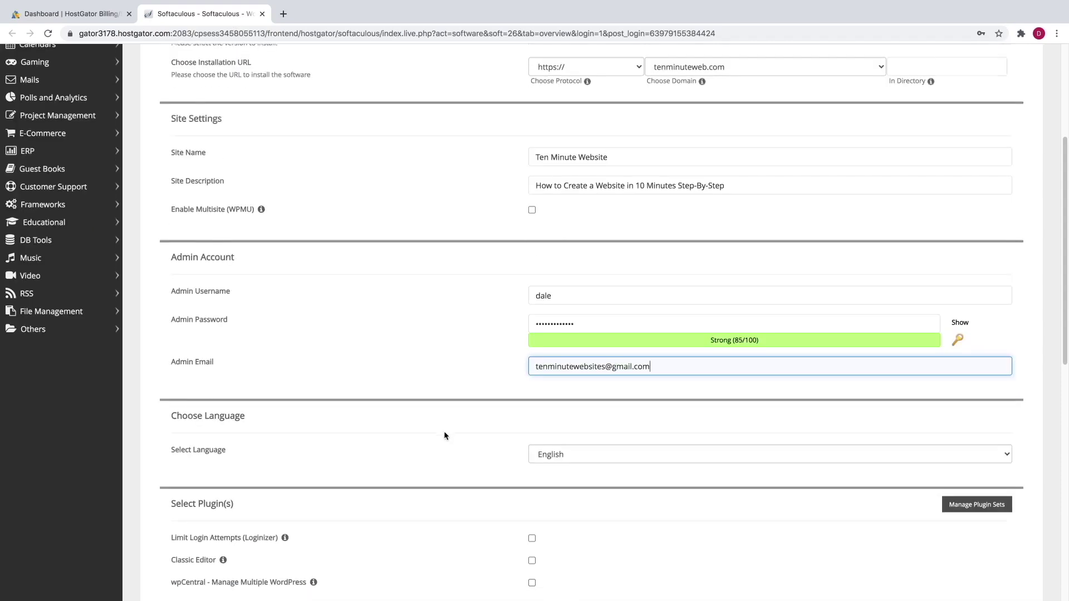
scroll(445, 435, "down", 8)
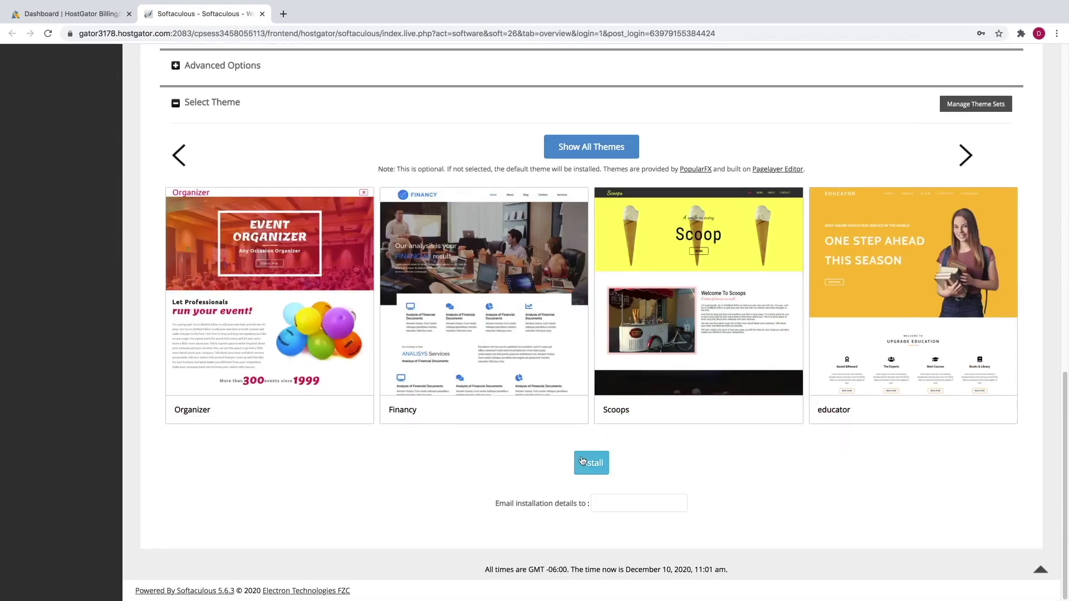
left_click(582, 461)
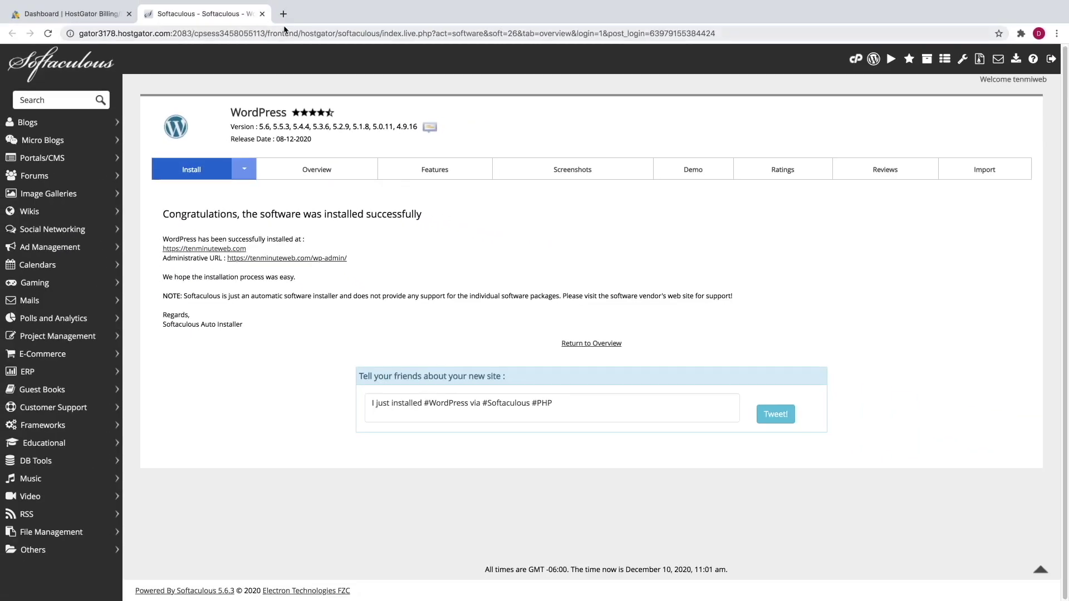
- Go to tenminuteweb.com/wp-admin in a new browser tab
left_click(284, 14)
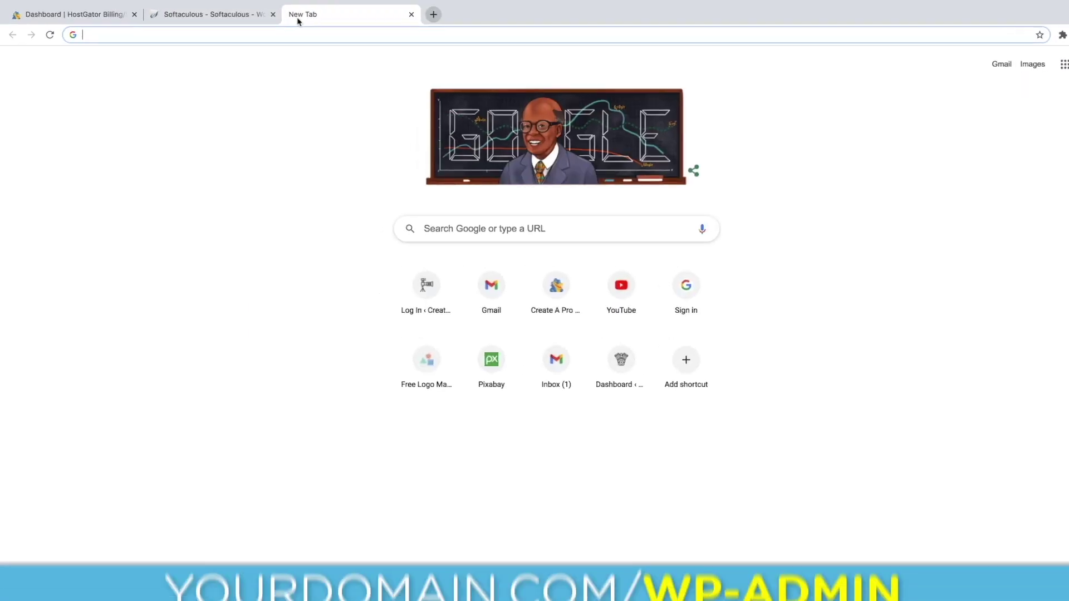
type("tenminuteweb")
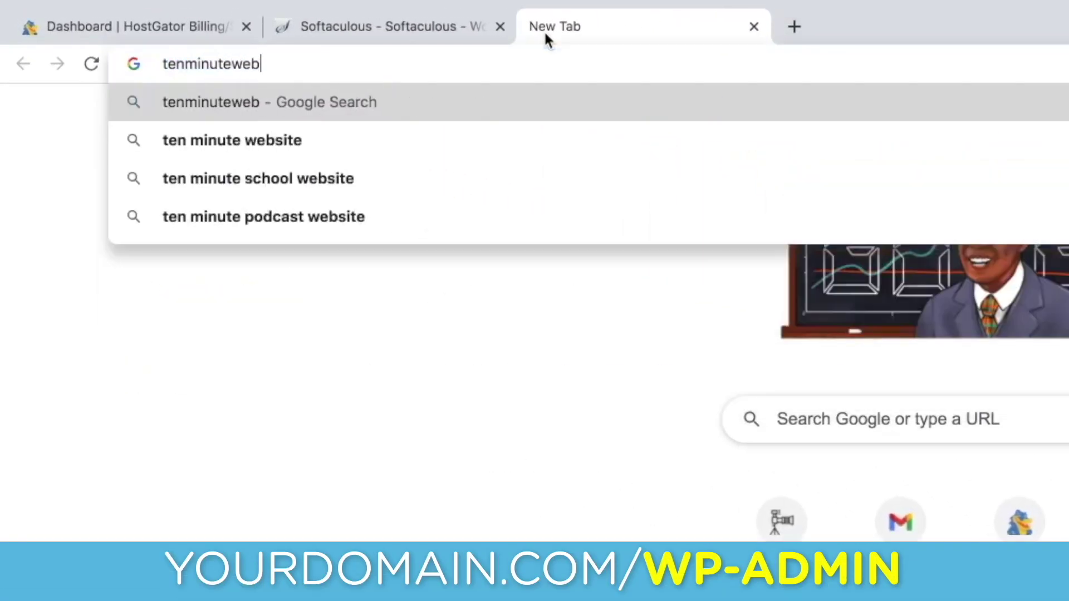
type(".com/wp-admi")
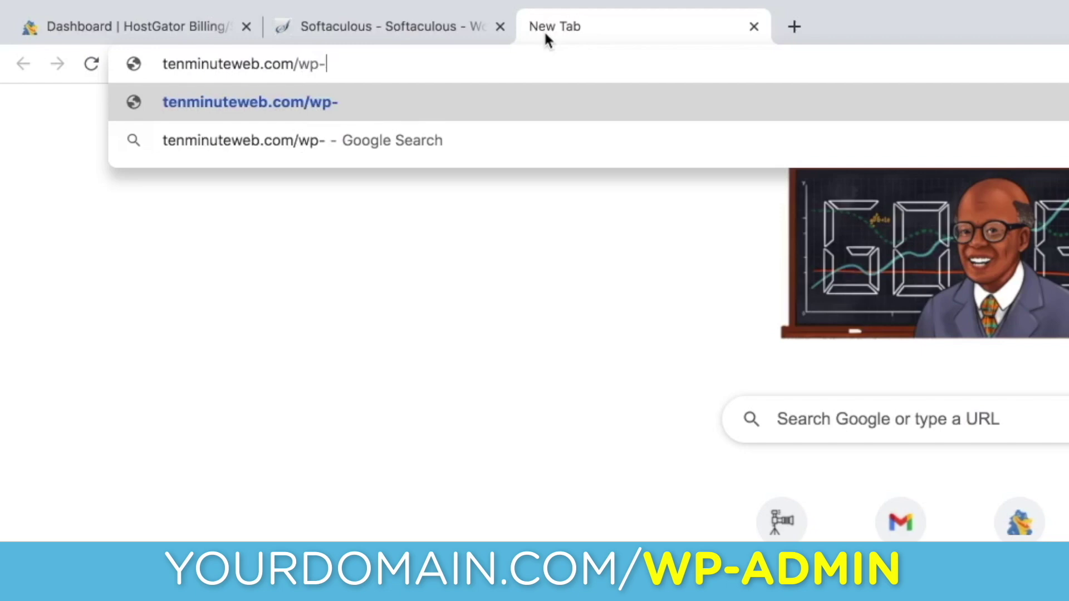
type("n")
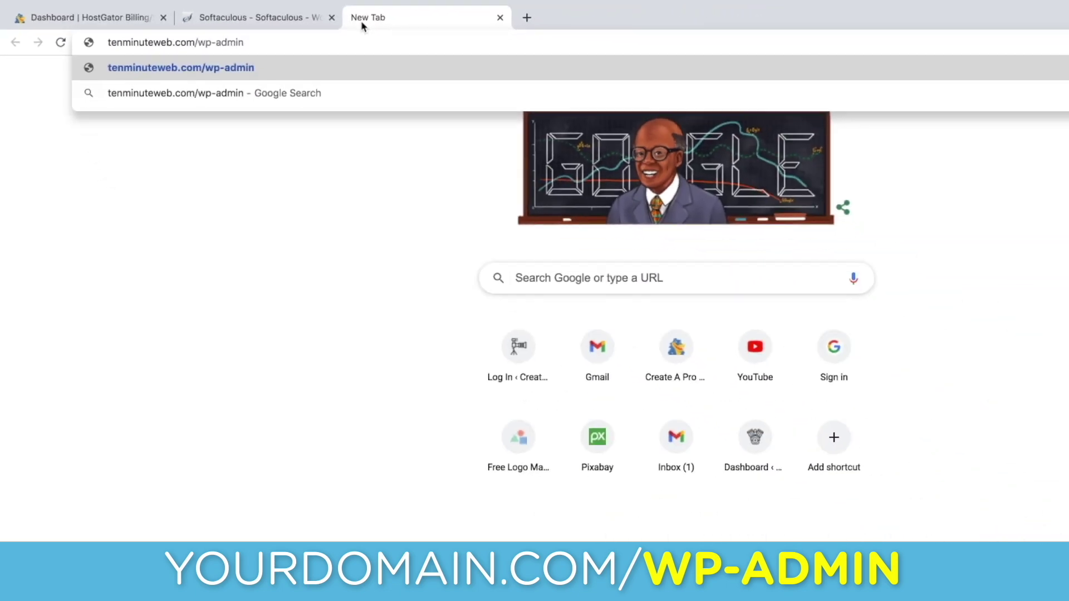
key("Return")
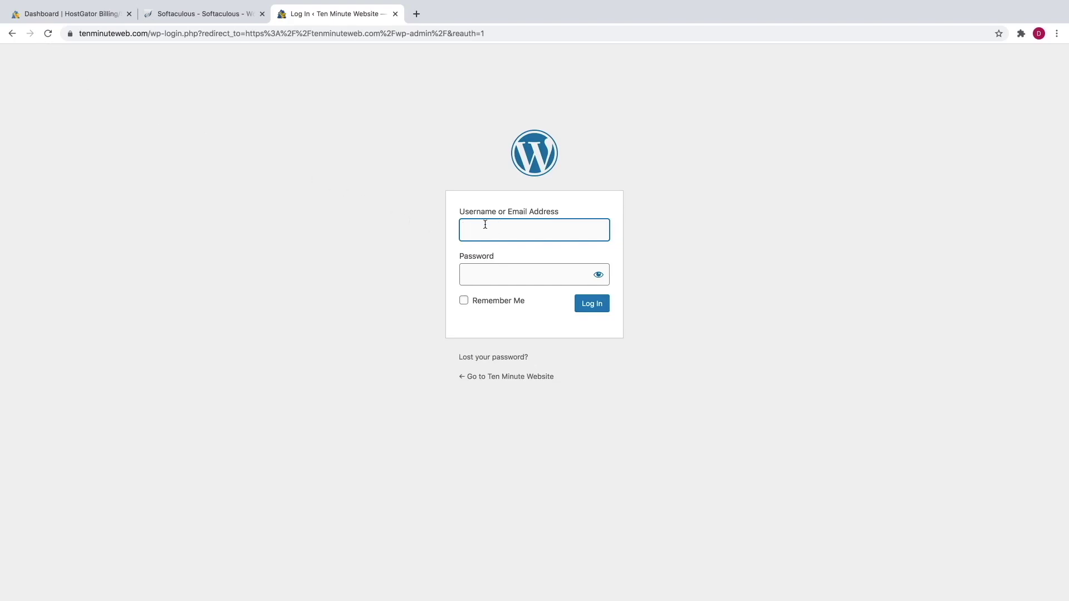
- Log in to WordPress with the admin username and password
type("dale")
left_click(484, 276)
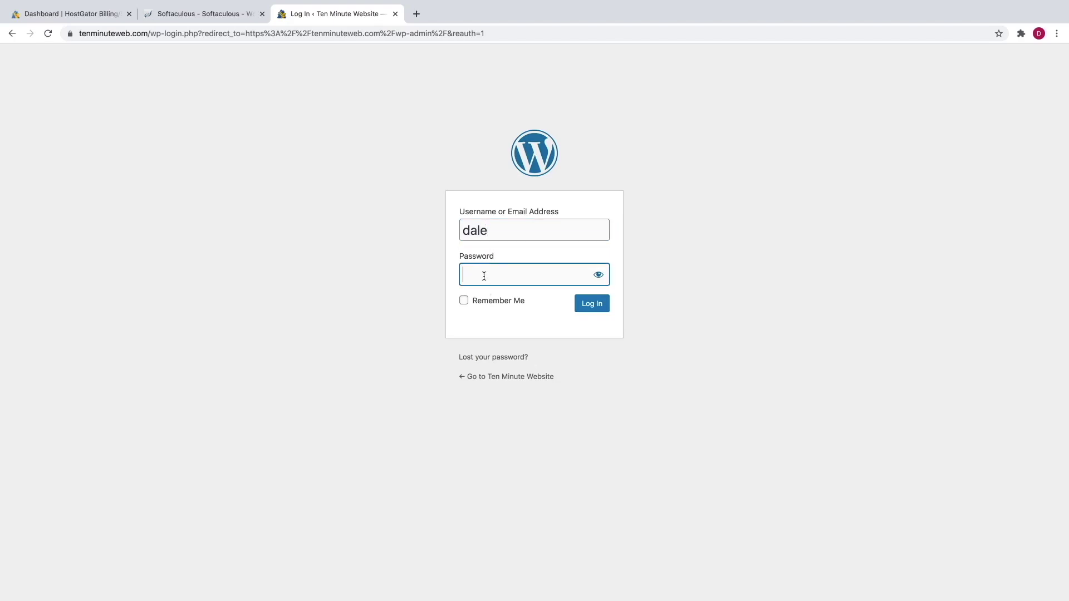
type("*************")
left_click(589, 304)
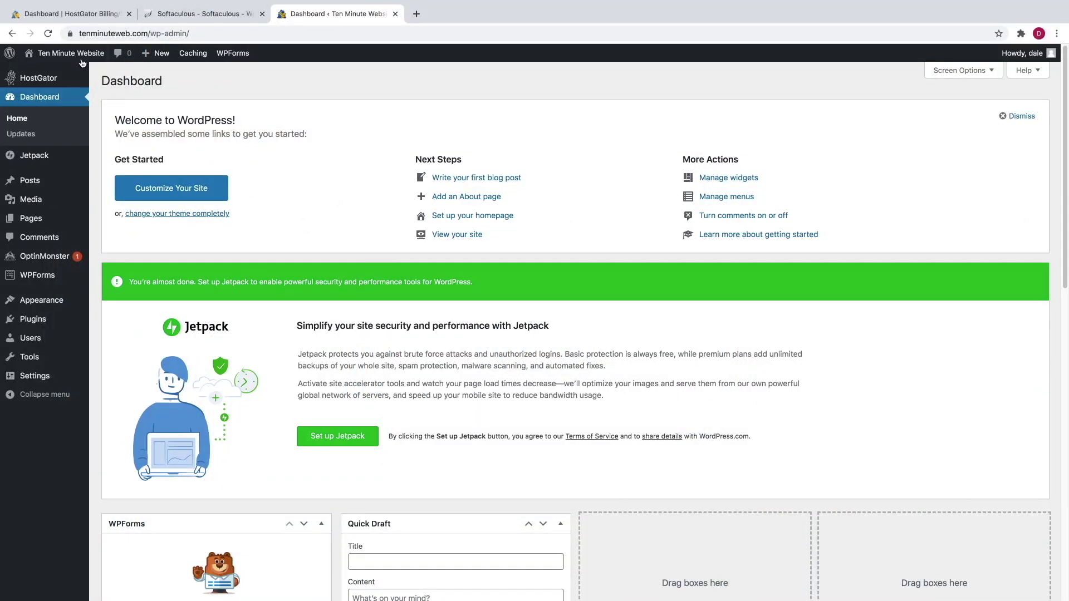
- Visit the live Ten Minute Website front page and scroll through its Hello world! post
mouse_move(82, 59)
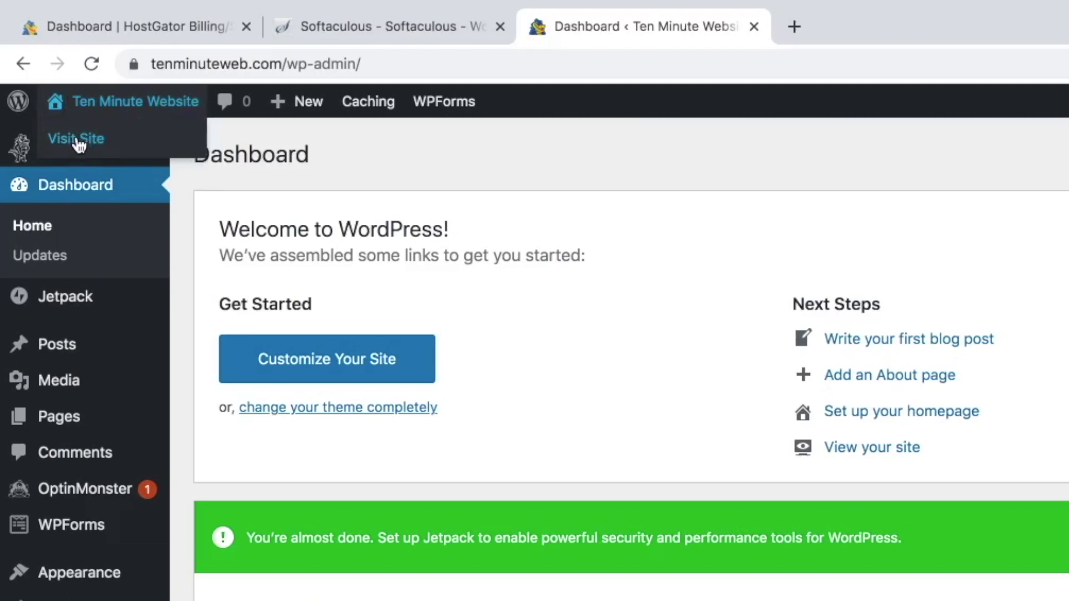
left_click(77, 139)
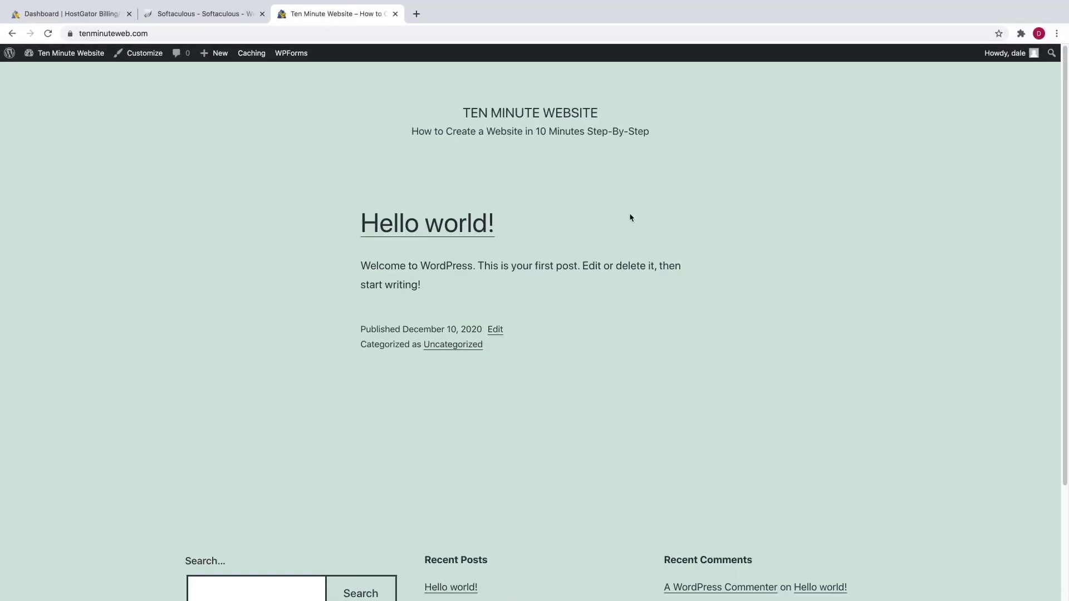
scroll(648, 316, "down", 3)
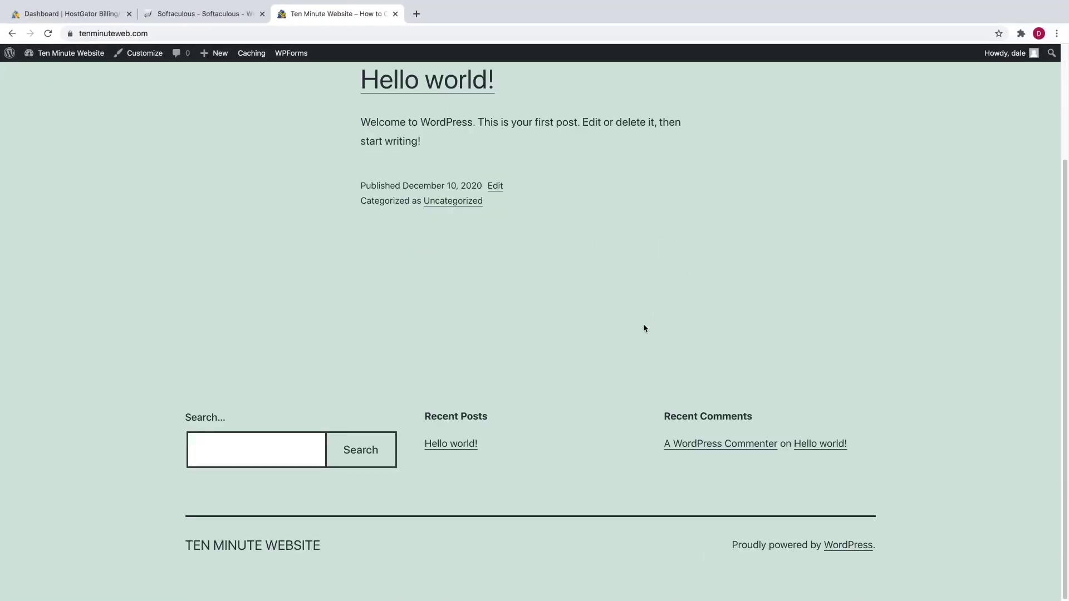
scroll(642, 327, "up", 3)
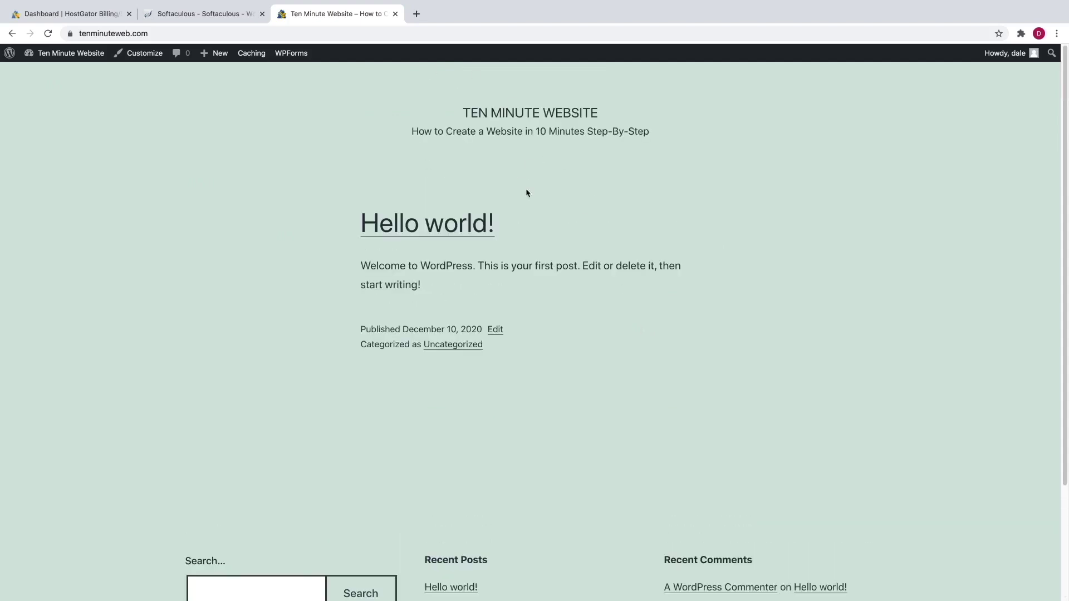
- Find the Astra theme by searching 'astra' in the theme directory, install it, and activate it
left_click(12, 35)
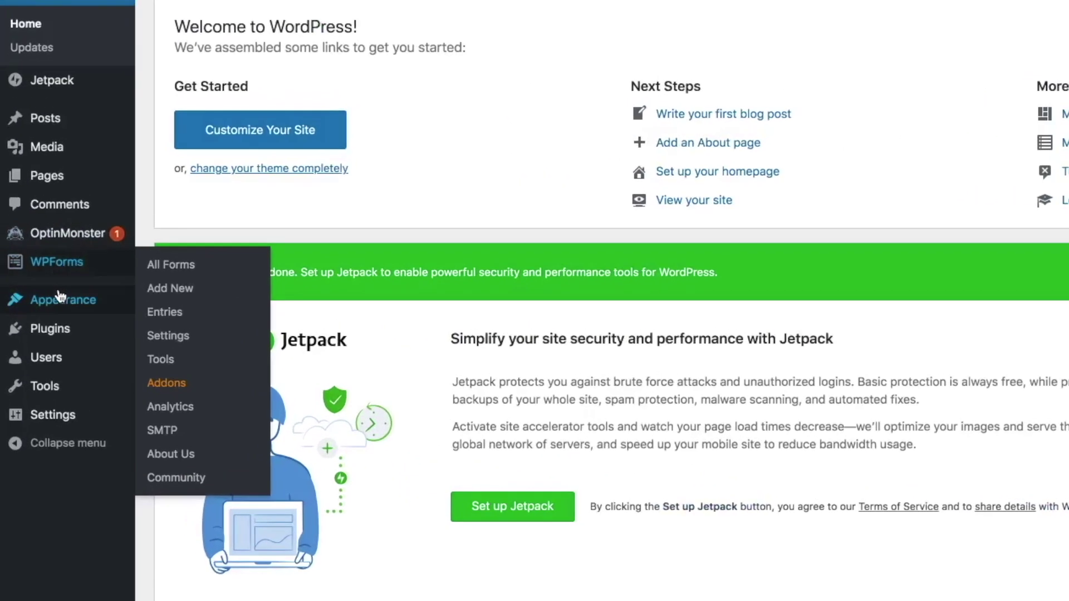
mouse_move(40, 300)
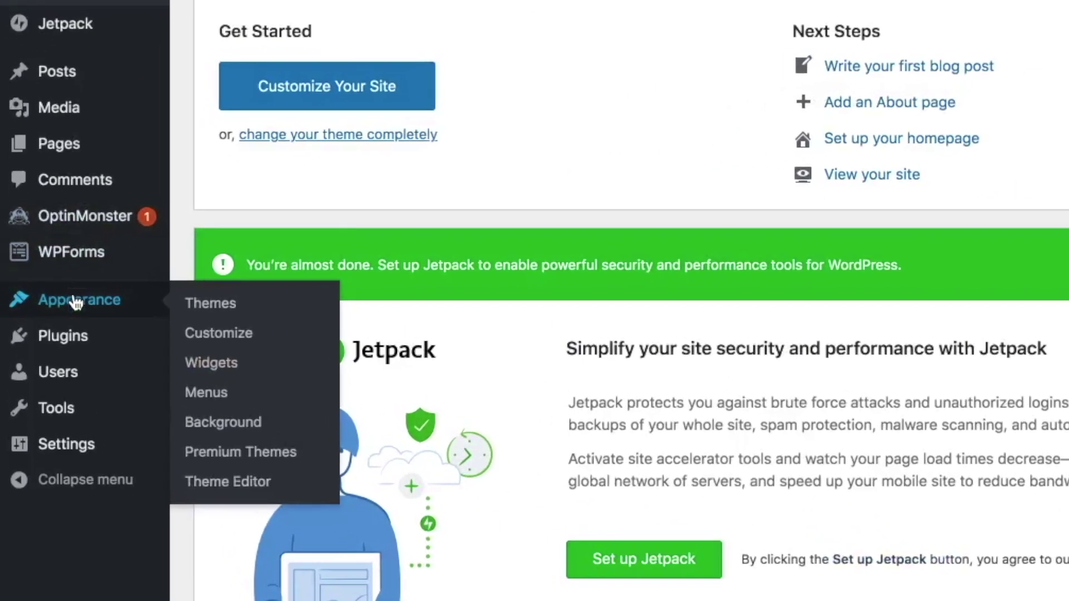
left_click(217, 306)
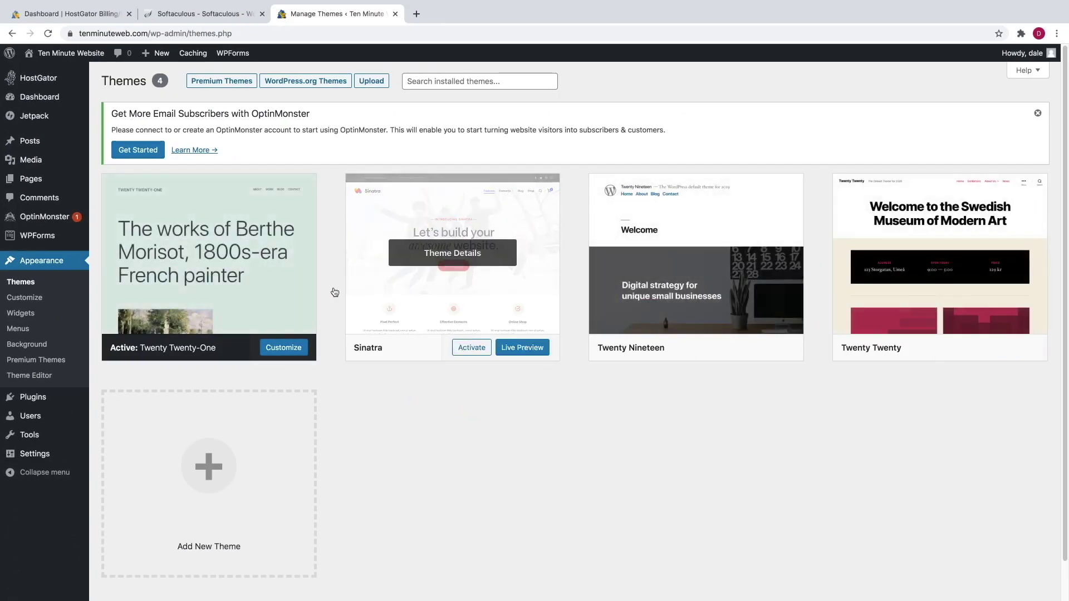
left_click(220, 465)
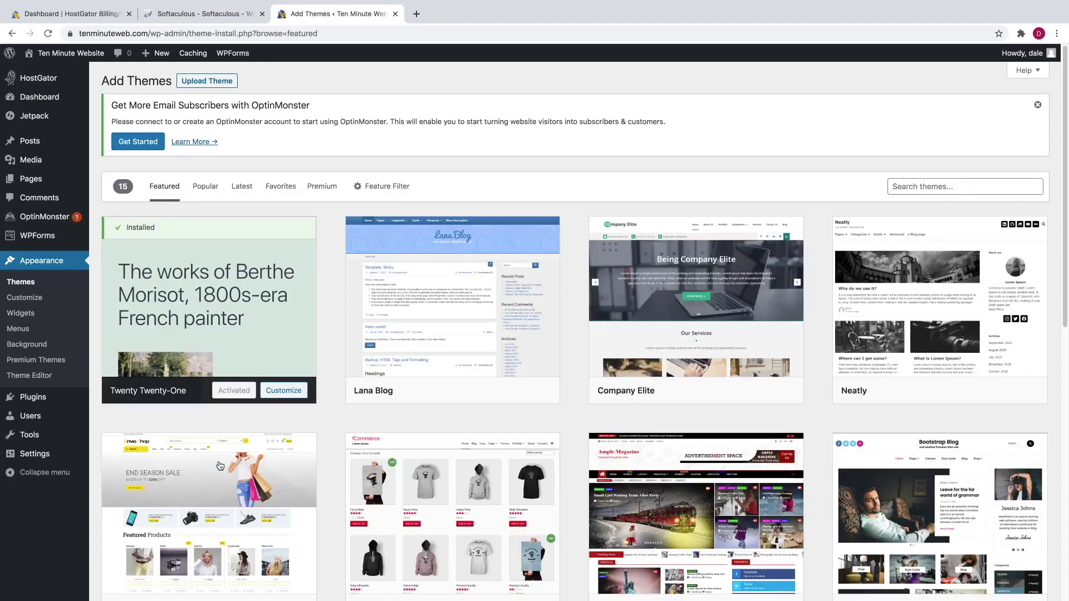
left_click(933, 191)
type("astra")
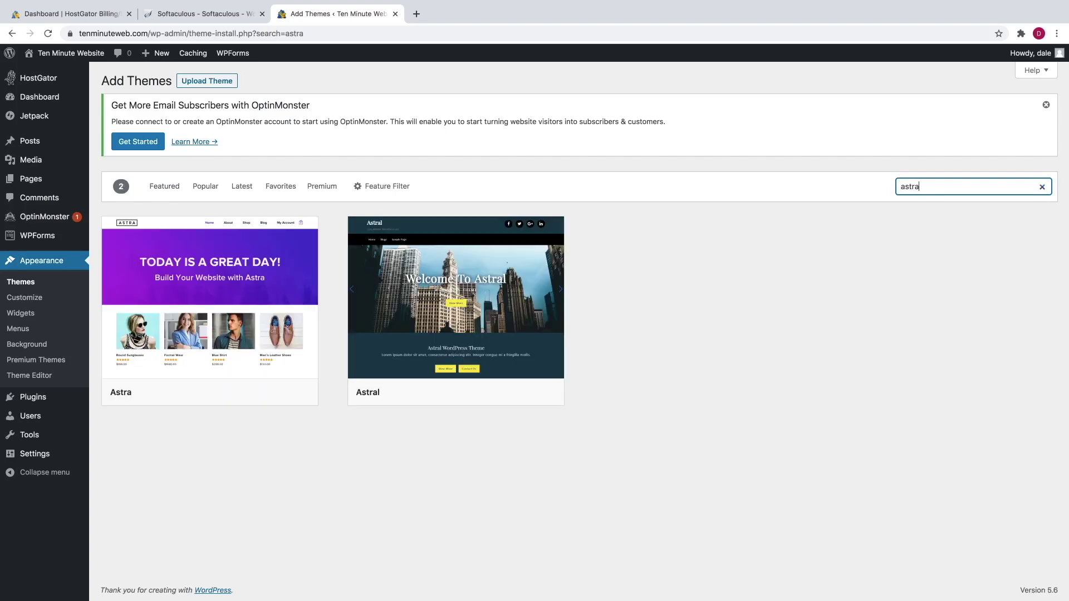
mouse_move(247, 332)
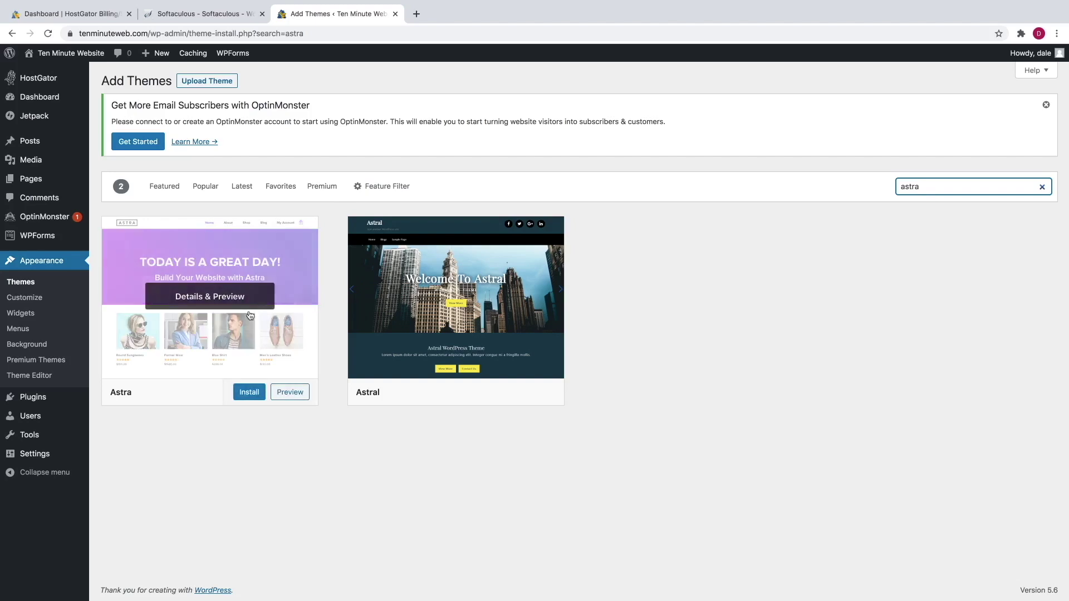
left_click(251, 395)
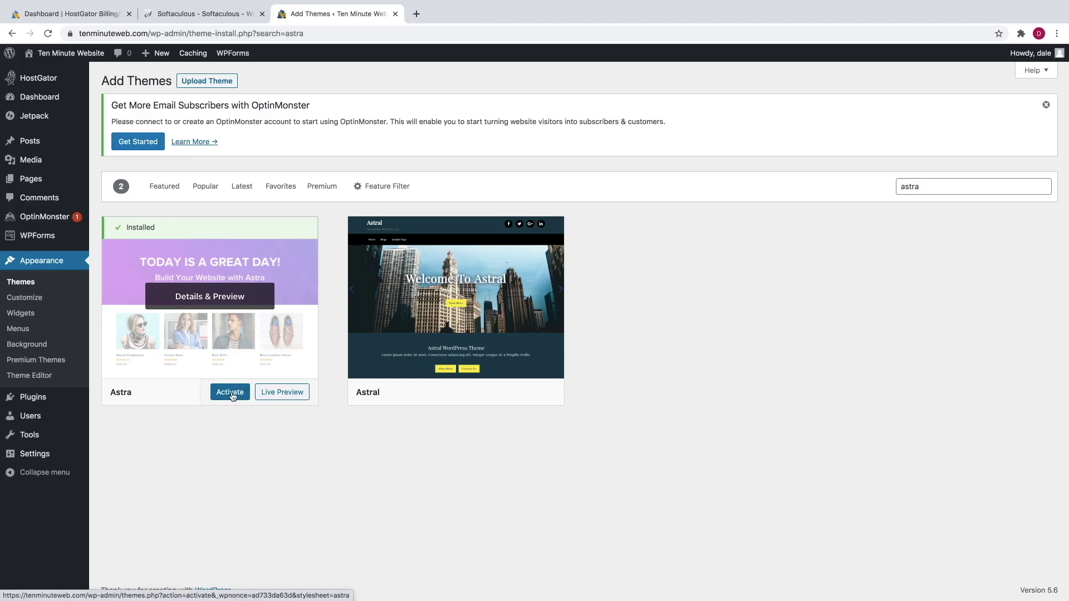
left_click(230, 393)
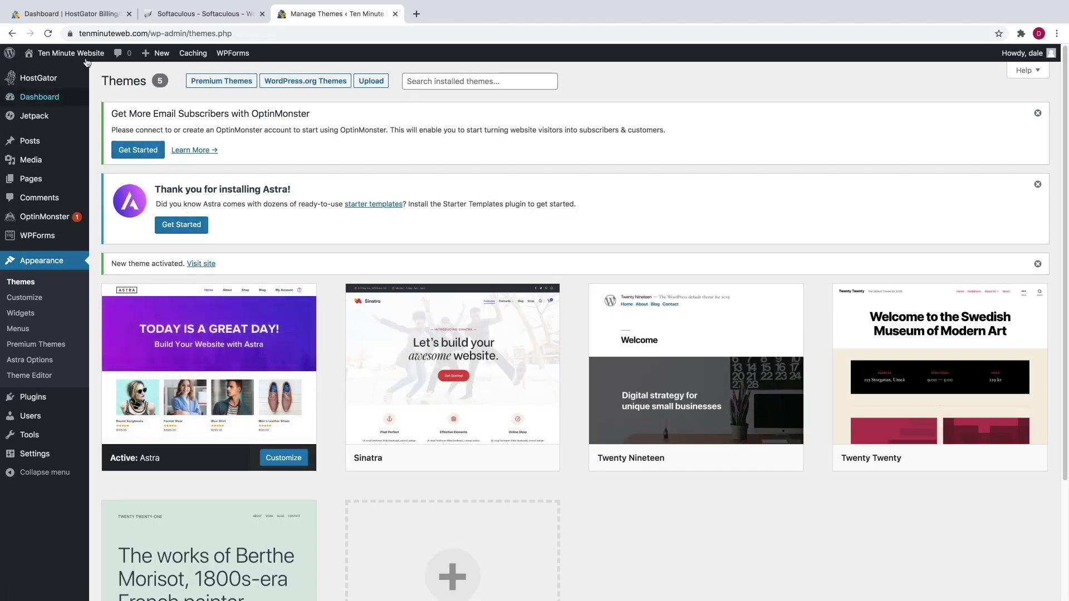
mouse_move(86, 55)
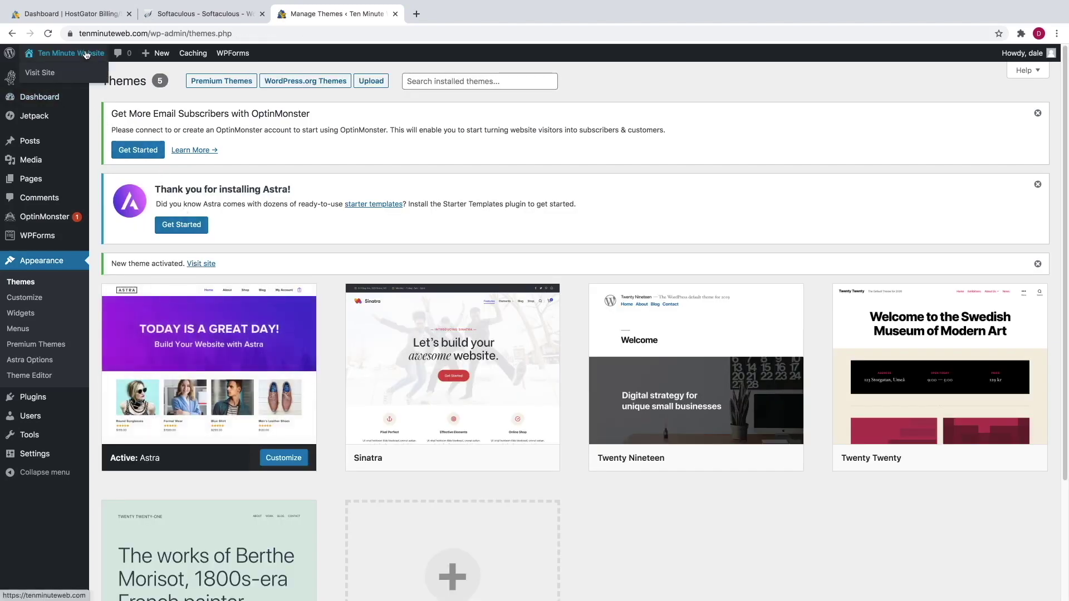
left_click(47, 73)
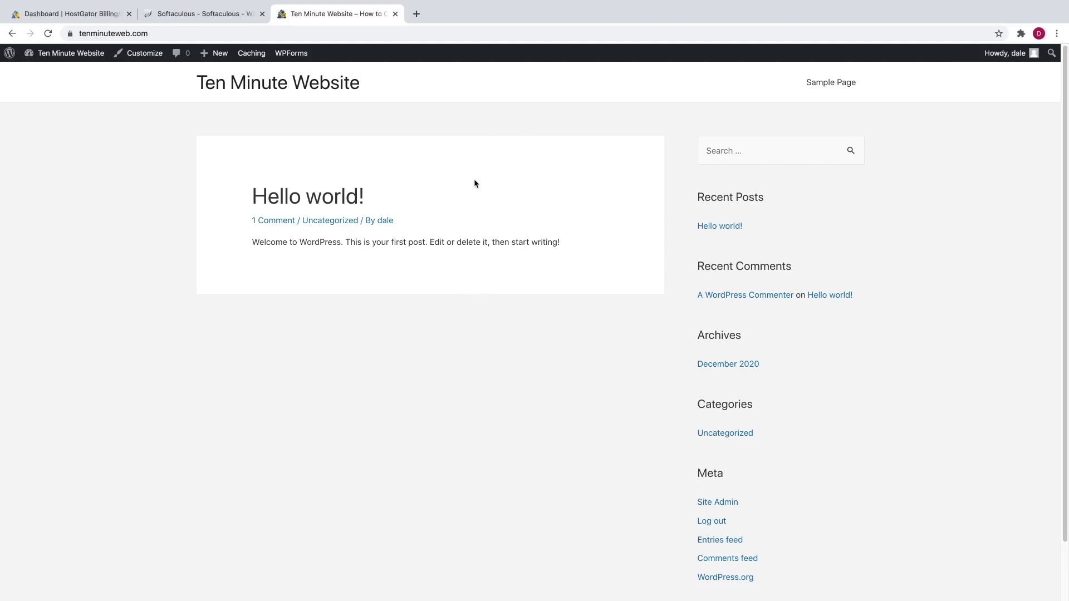
left_click(10, 34)
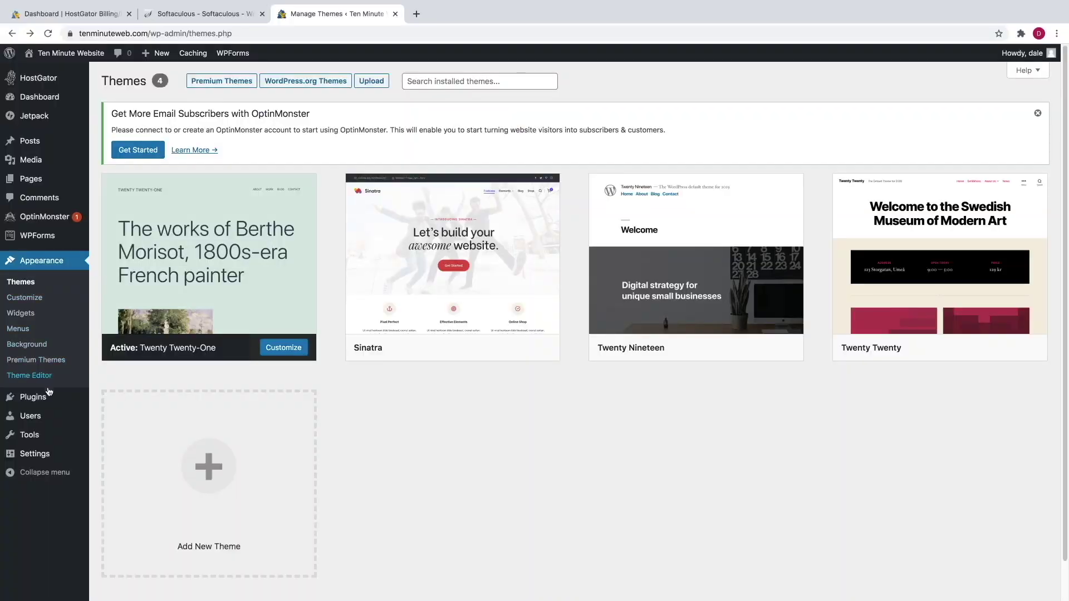
mouse_move(45, 398)
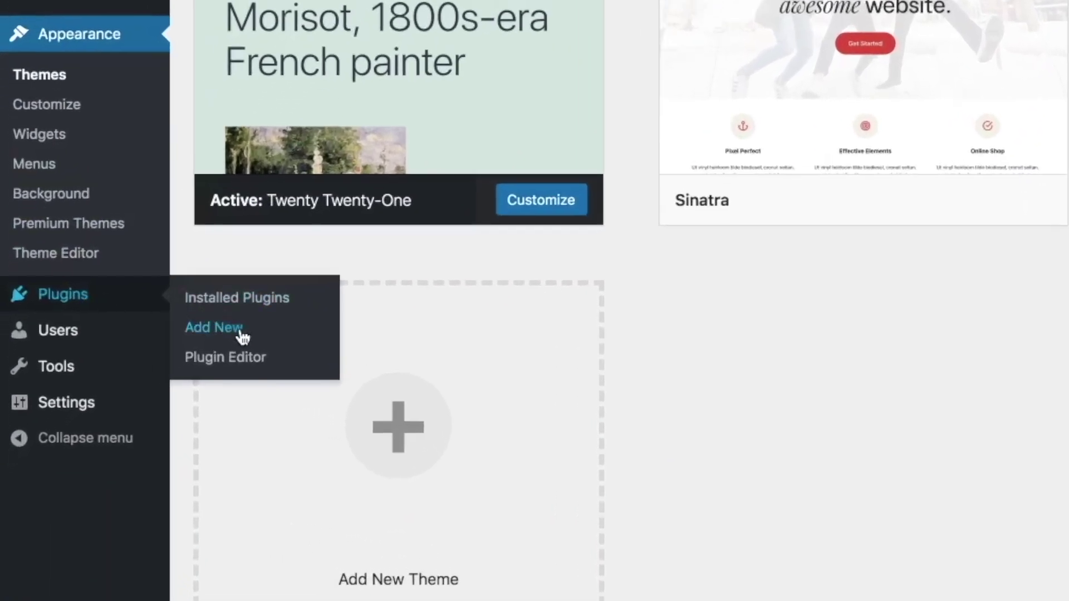
- Find Starter Templates in the plugin directory, install and activate it, and review the plugins list
left_click(242, 334)
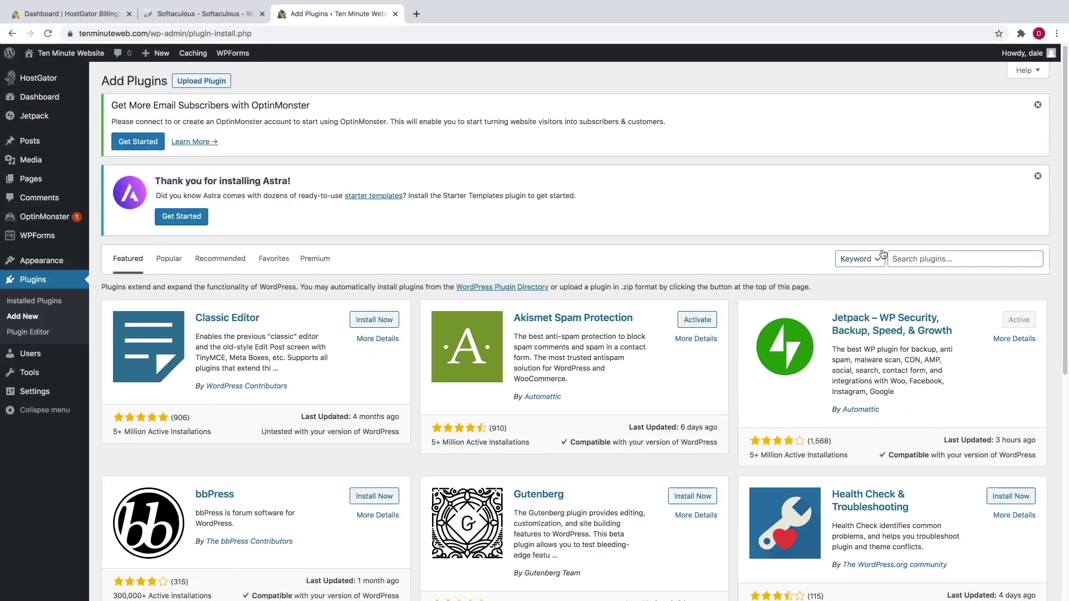
left_click(913, 254)
type("astra")
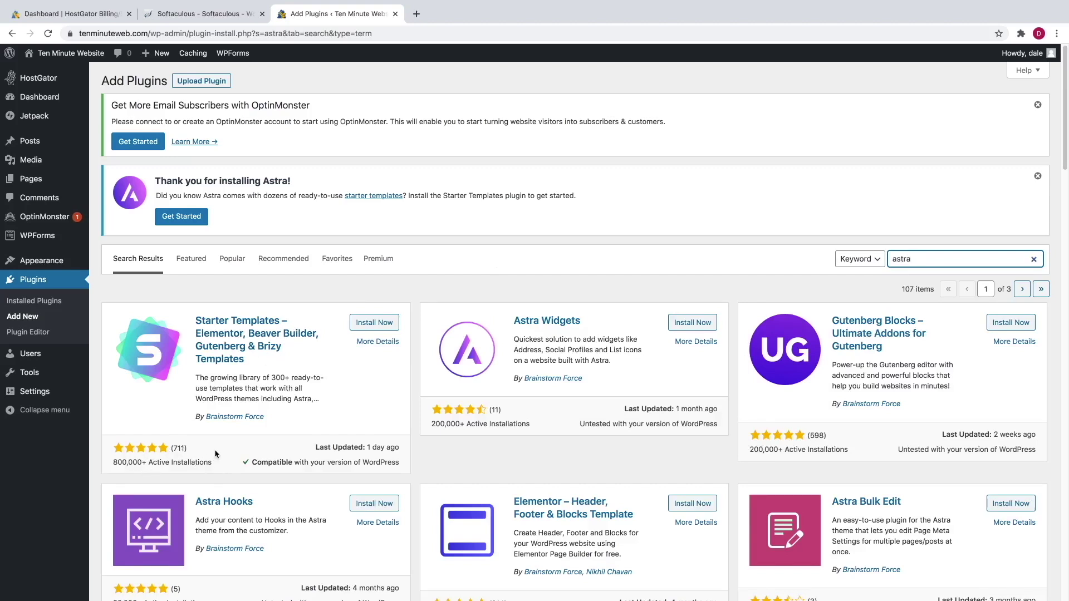
left_click(371, 325)
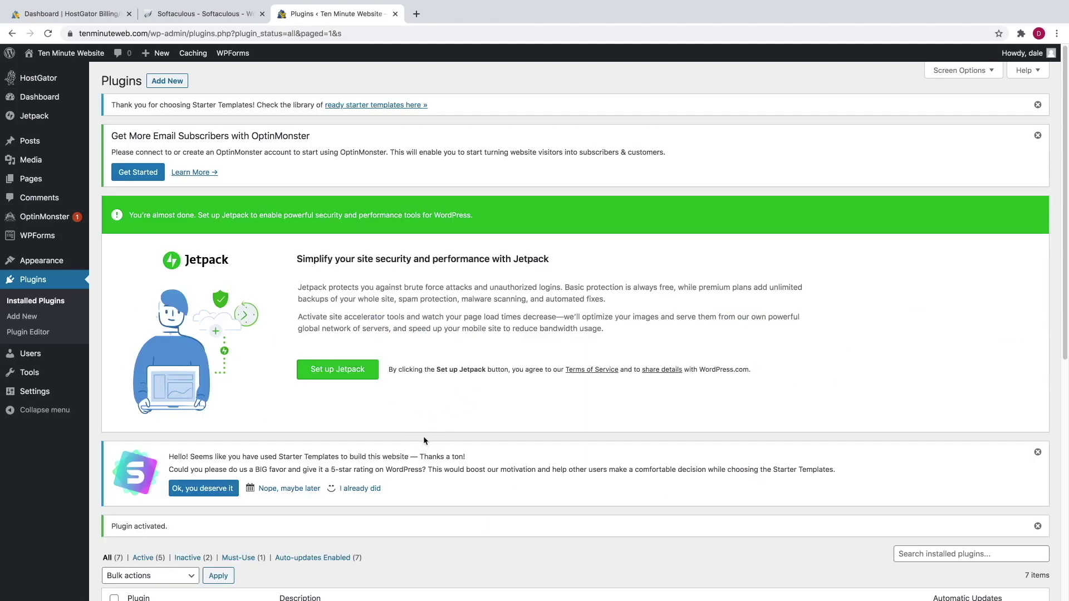
scroll(412, 426, "down", 2)
scroll(370, 438, "down", 3)
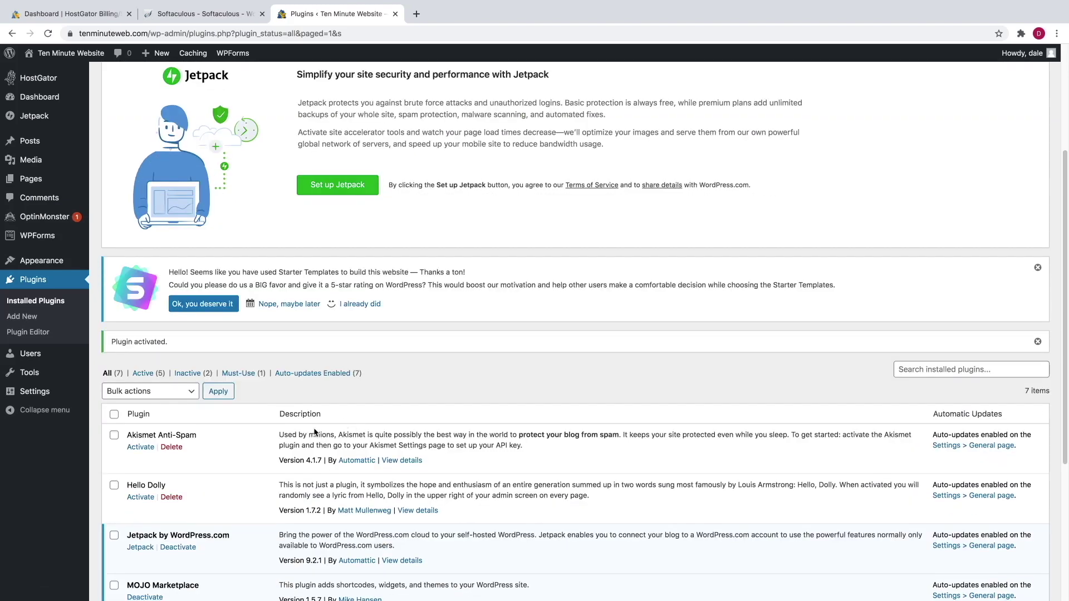
scroll(255, 418, "down", 5)
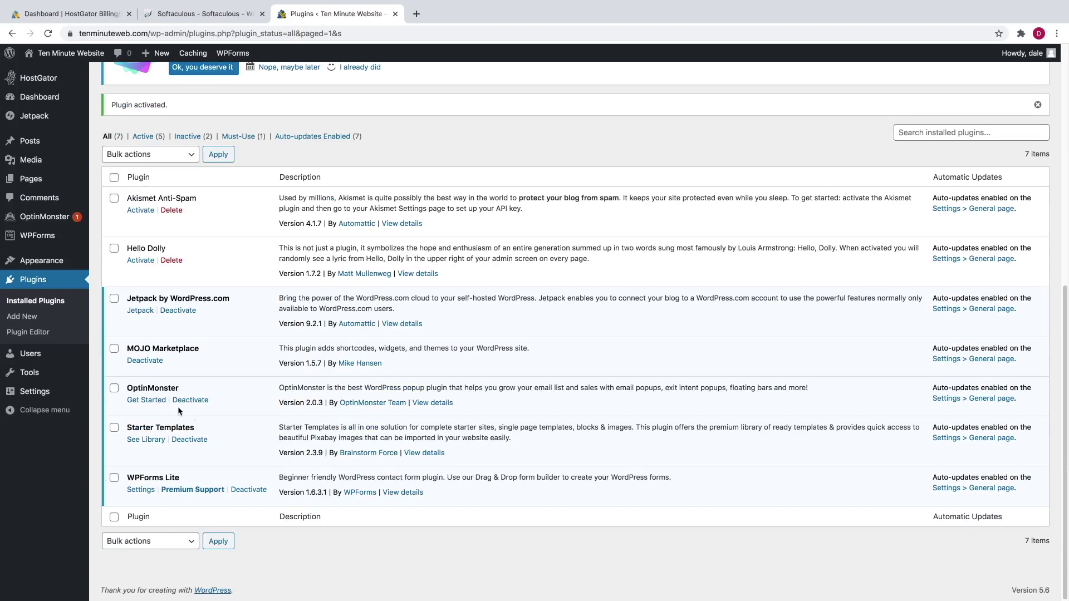
- In Starter Templates, pick Elementor as the page builder and open the Mountain template
left_click(156, 445)
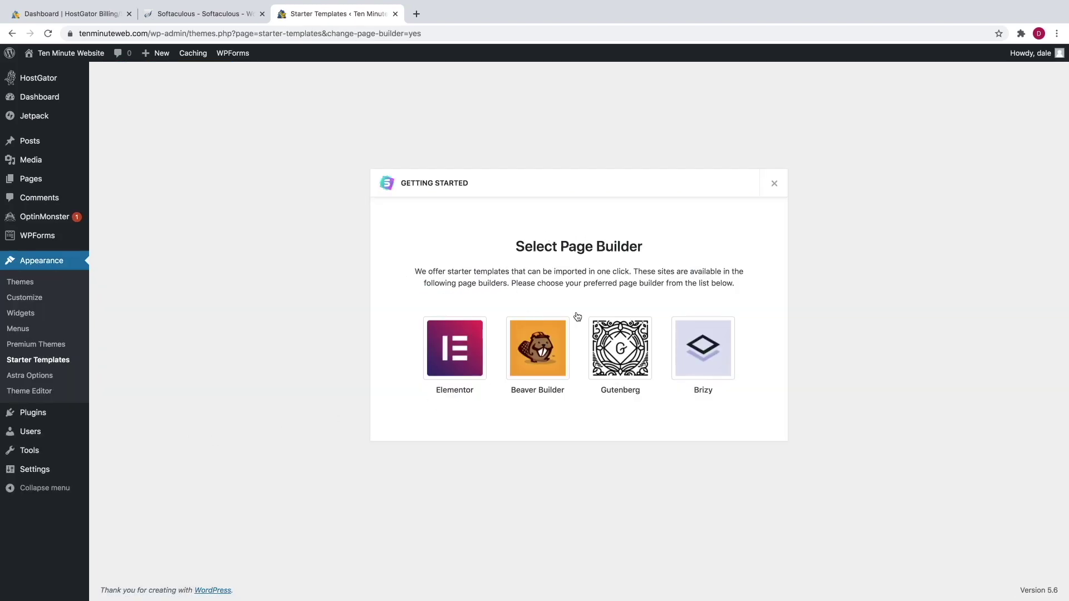
left_click(455, 355)
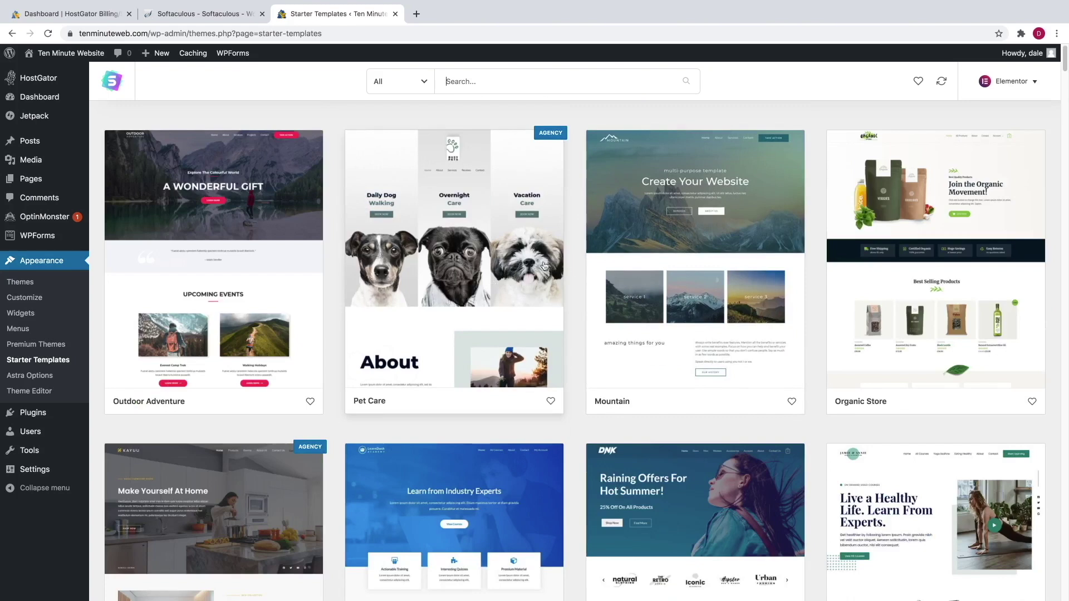
scroll(586, 351, "down", 3)
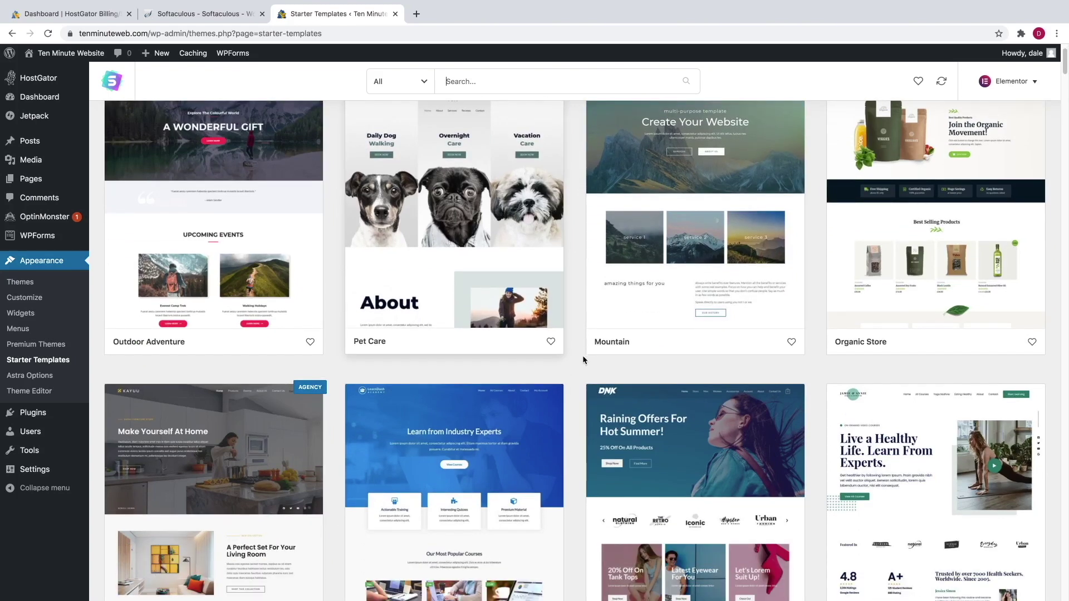
scroll(583, 359, "down", 4)
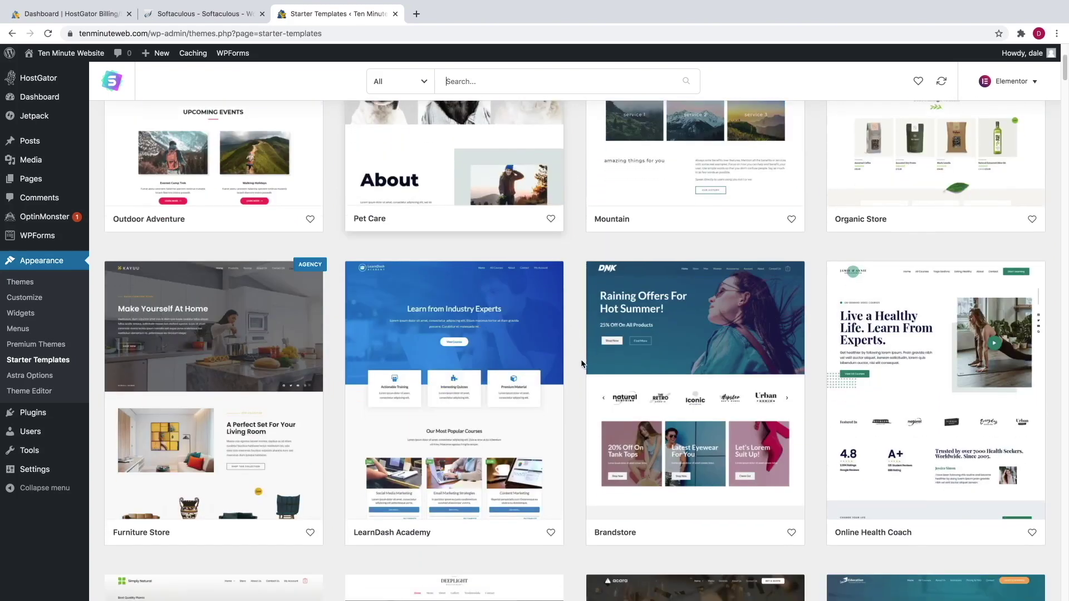
scroll(581, 359, "up", 7)
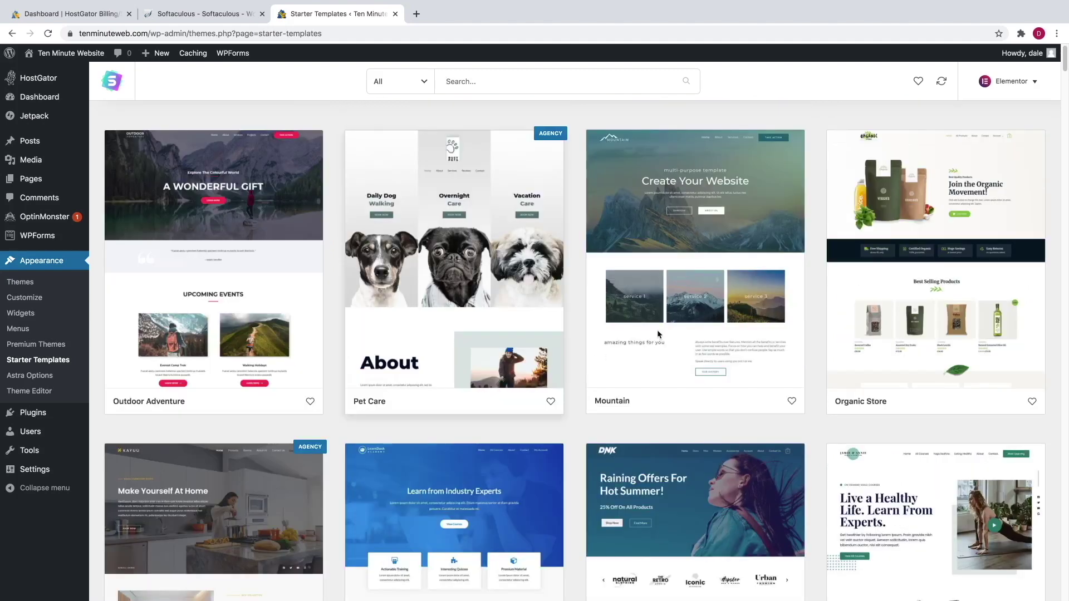
left_click(673, 262)
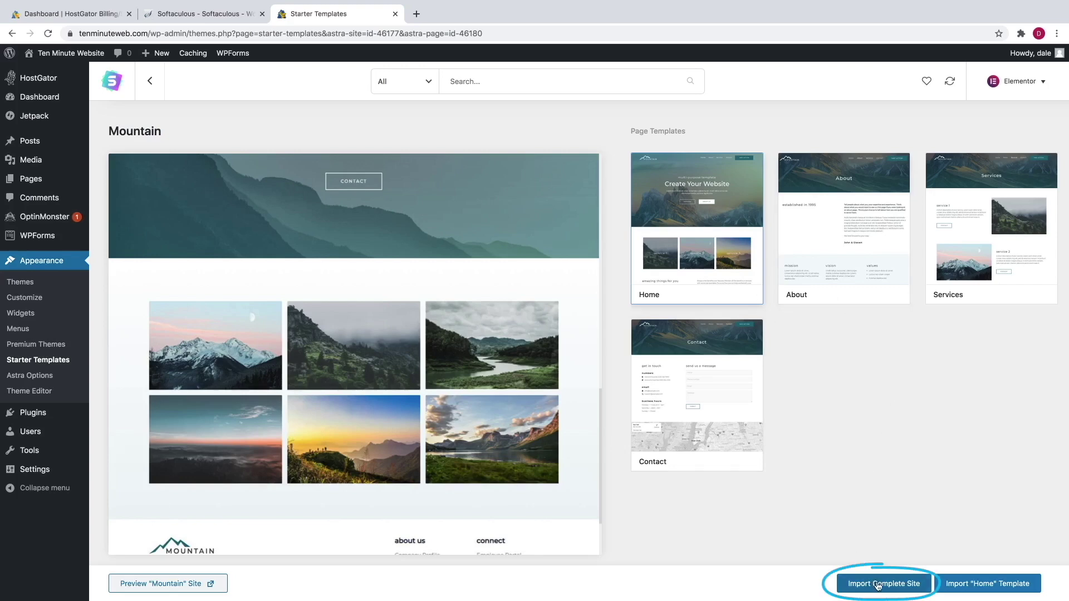
- Import the complete Mountain site and scroll through the resulting front page
left_click(878, 584)
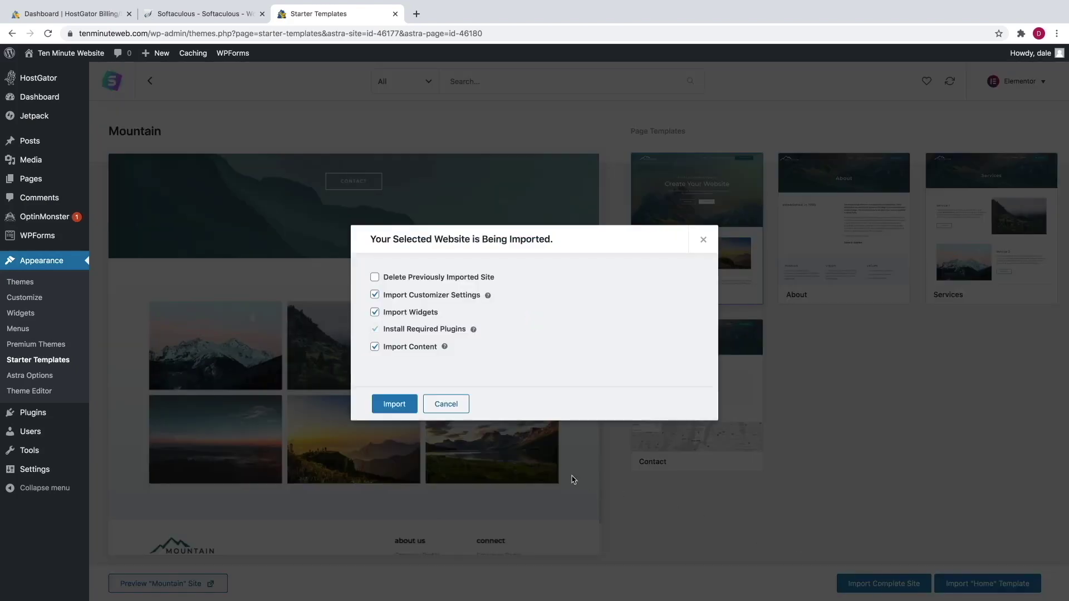
left_click(401, 408)
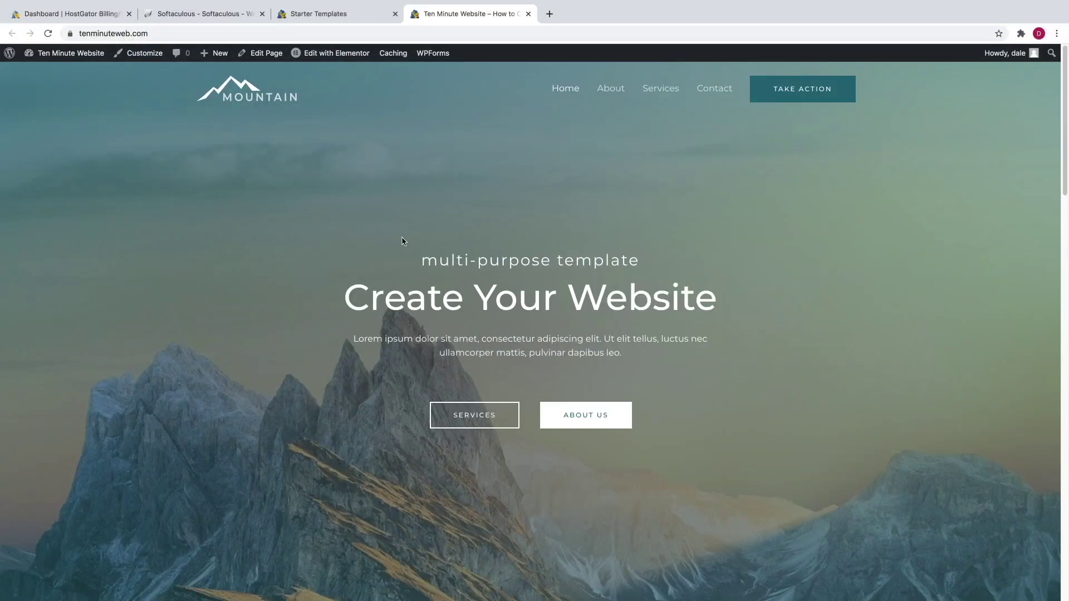
scroll(345, 290, "down", 5)
scroll(341, 305, "down", 1)
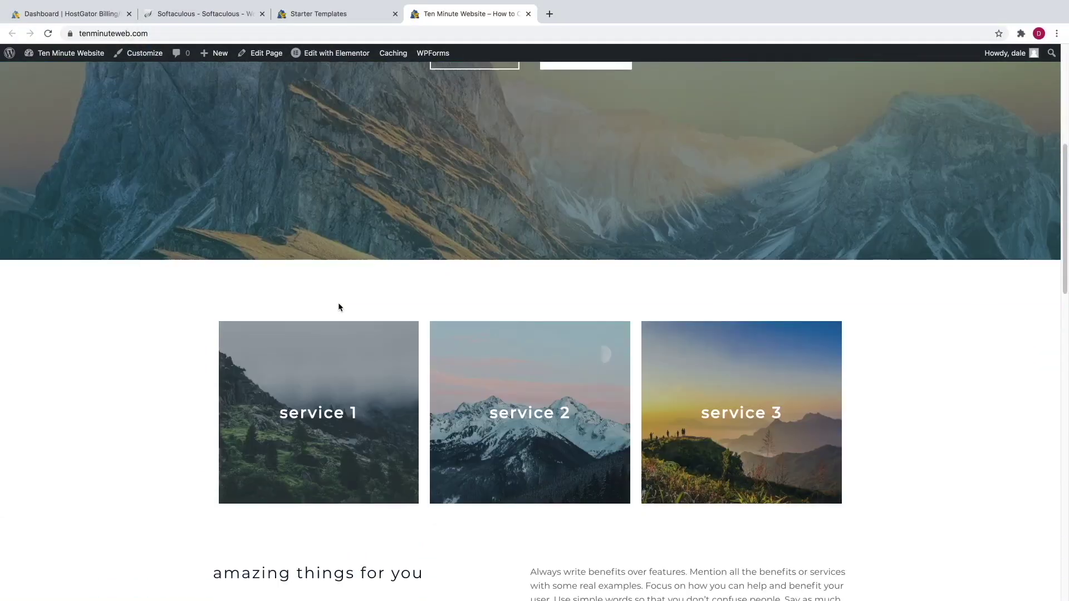
scroll(339, 306, "up", 6)
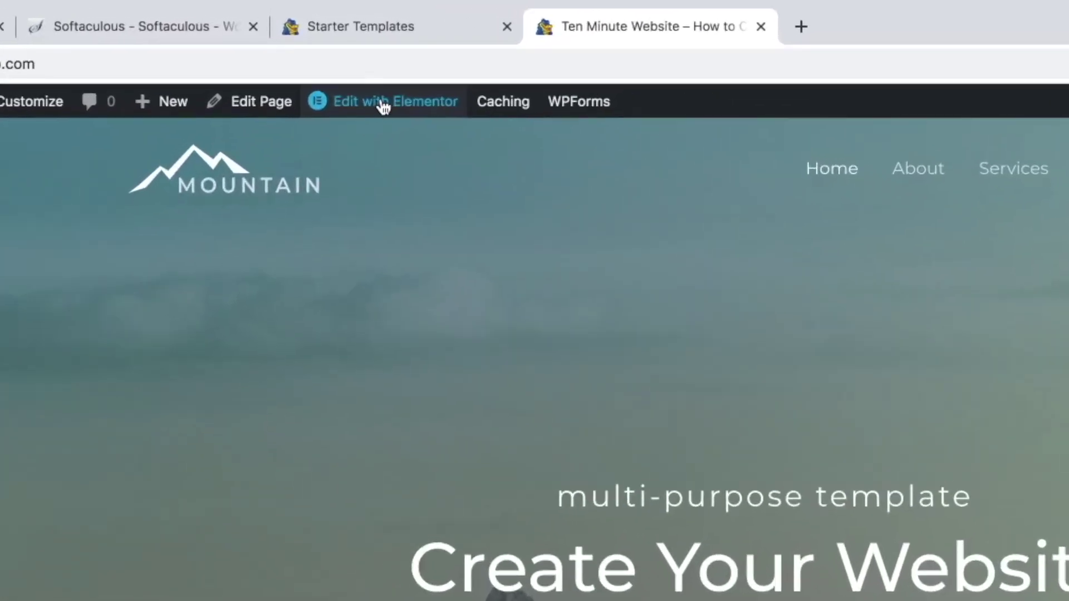
- Open the homepage in Elementor, undoing an accidentally added button widget
left_click(384, 106)
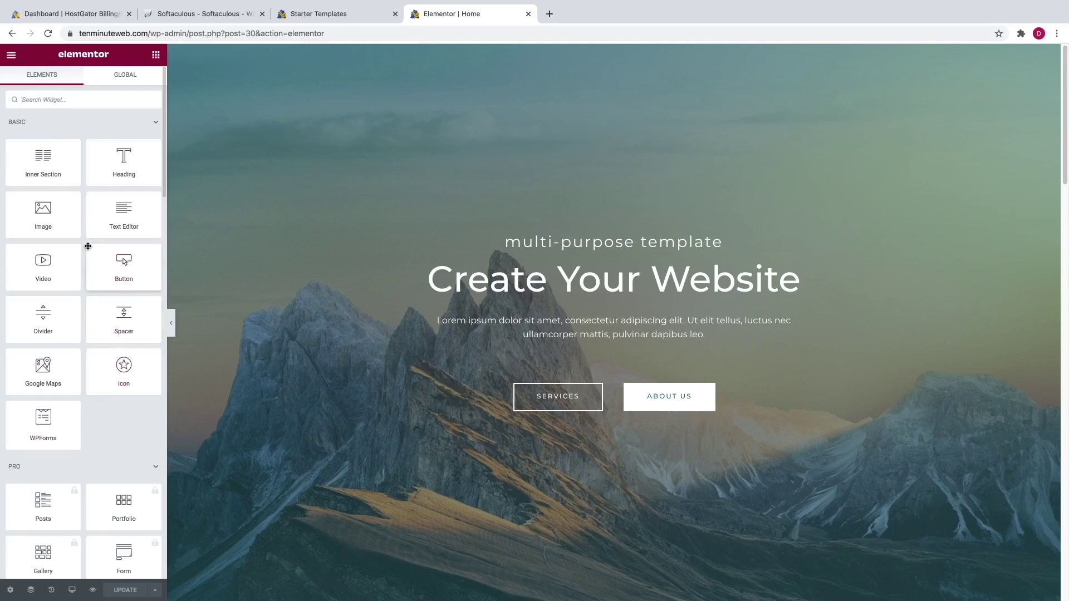
left_click_drag(139, 273, 685, 344)
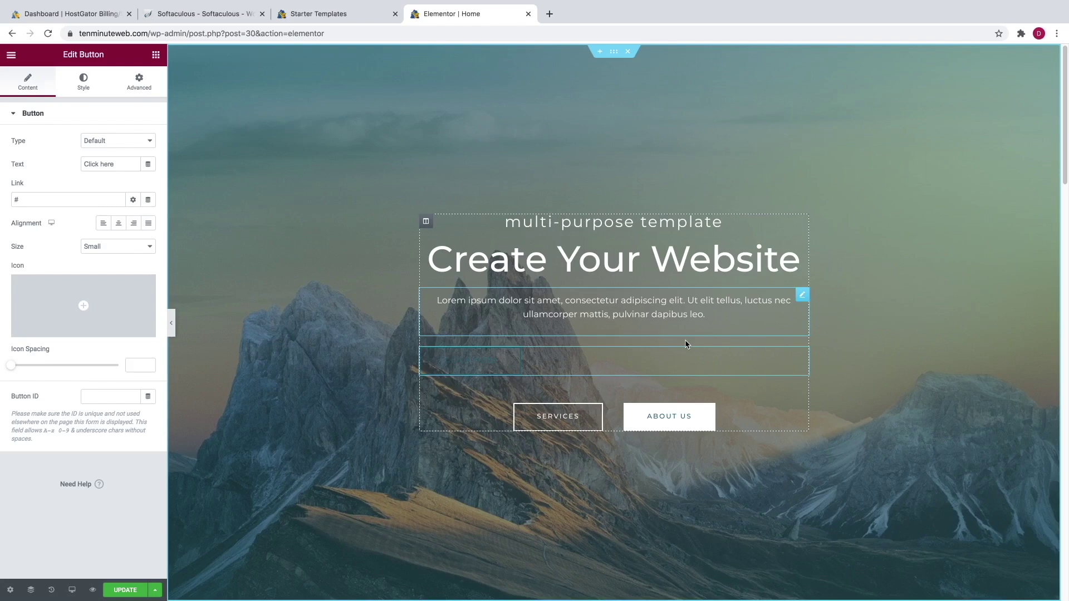
key("ctrl+z")
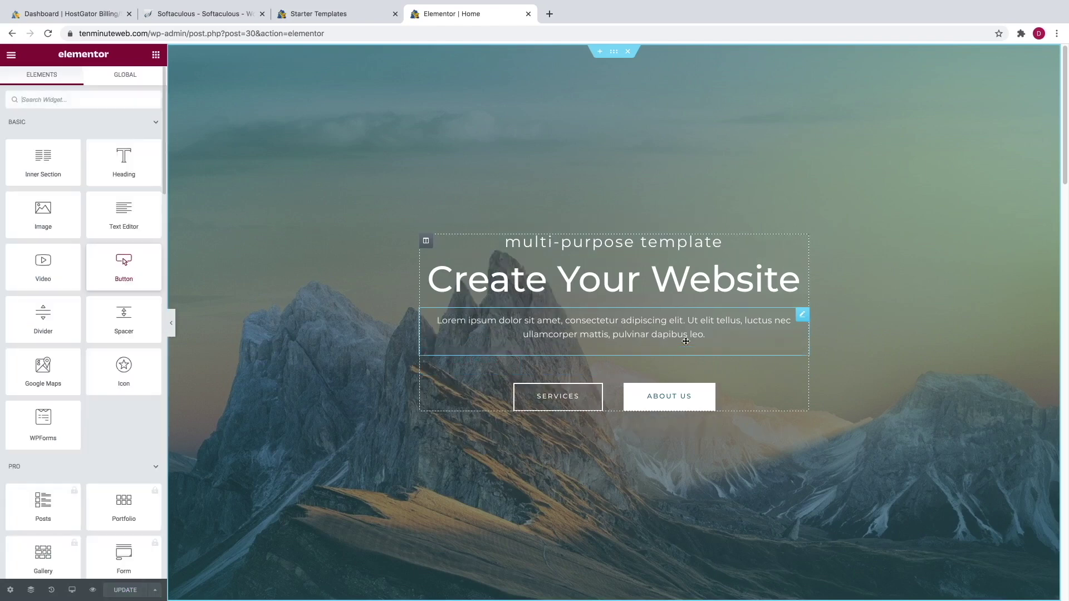
- Change the hero heading title to 'Create a Website in 10 Min'
triple_click(588, 285)
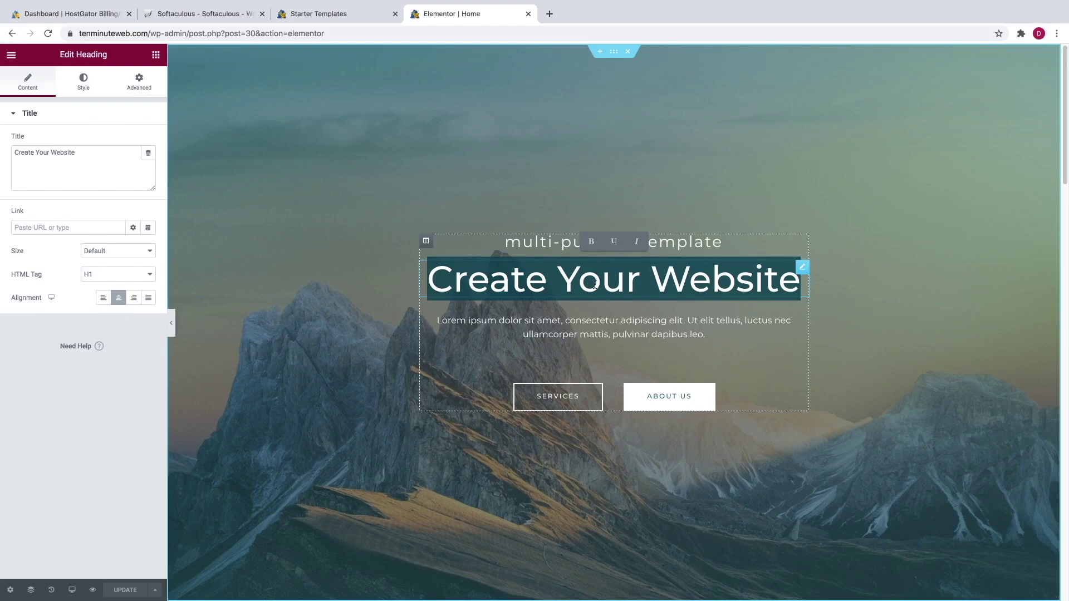
triple_click(74, 162)
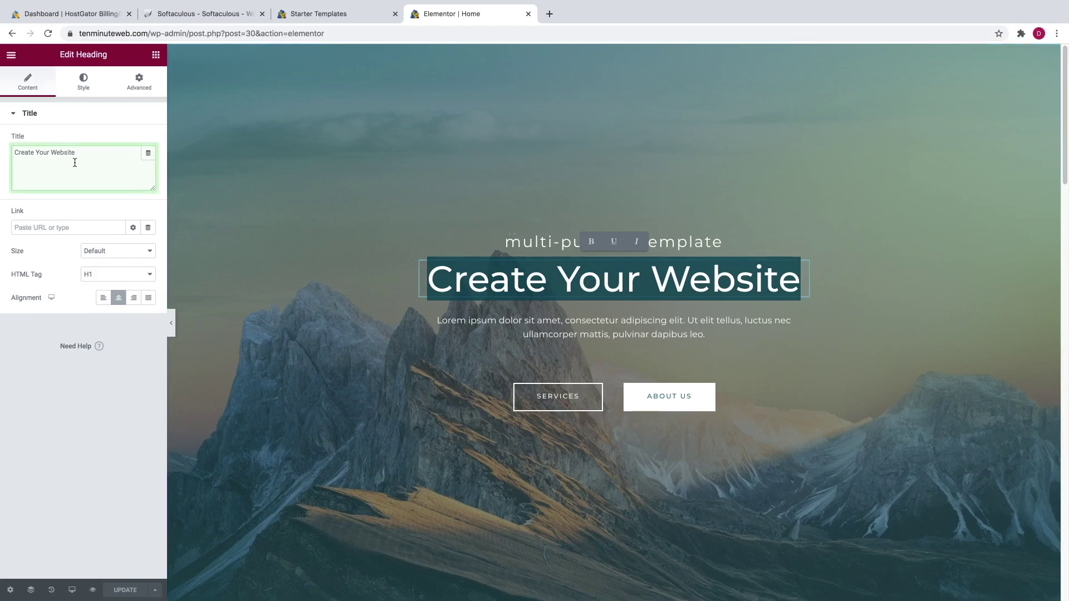
type("Create a Website in 10 Min")
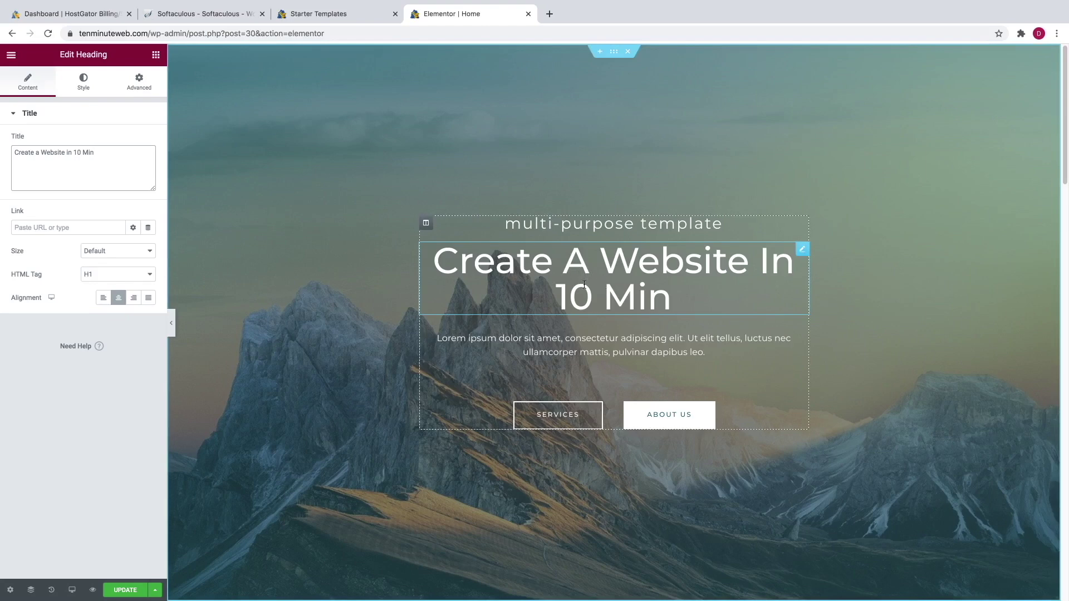
left_click(87, 89)
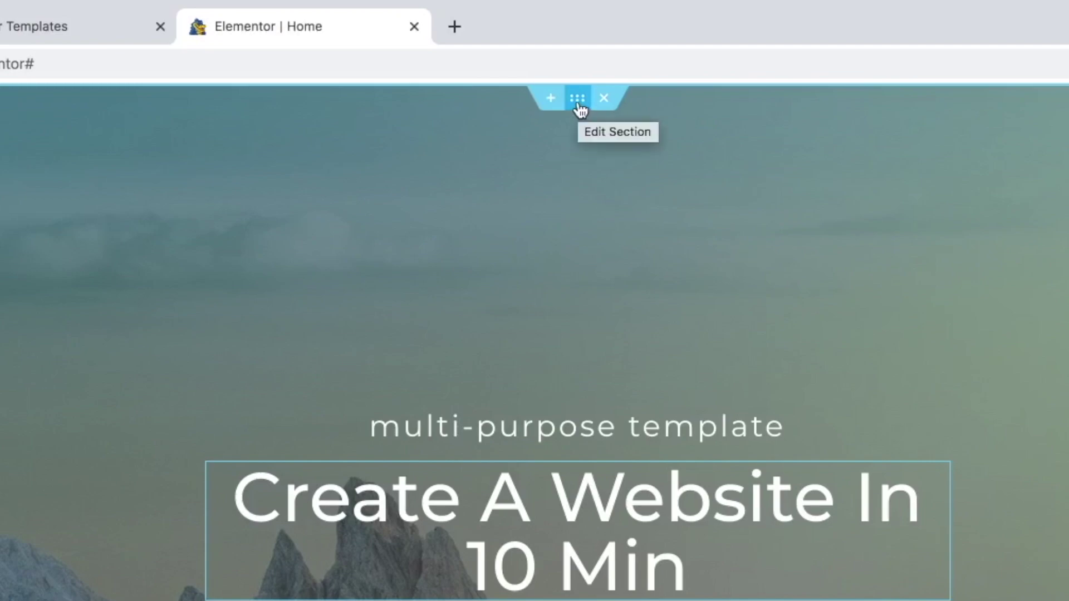
- Reduce the hero section's minimum height
left_click(578, 100)
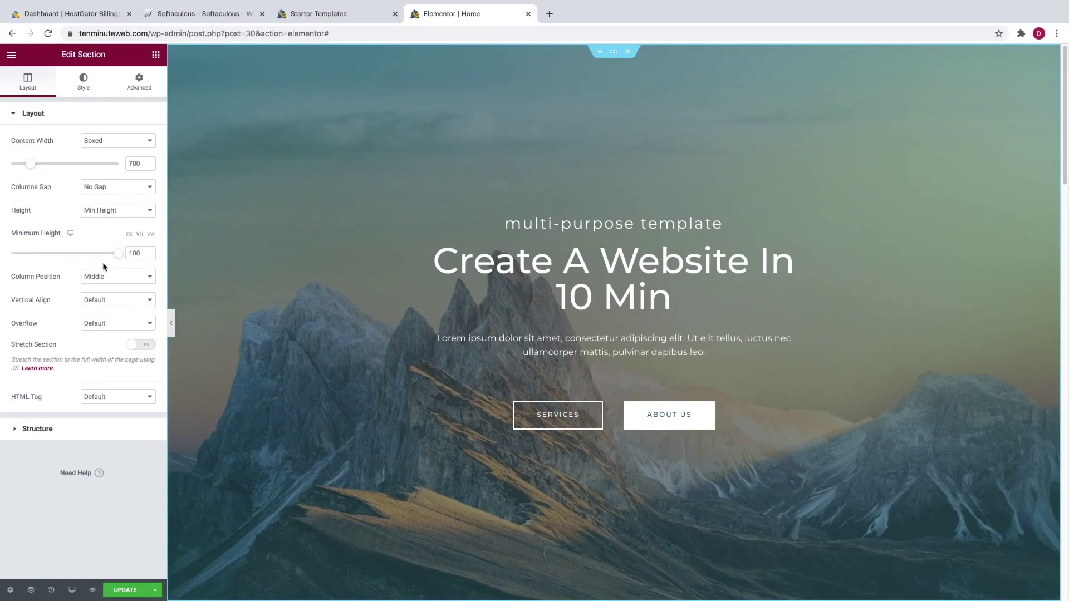
mouse_move(117, 255)
left_mouse_down()
mouse_move(82, 256)
mouse_move(117, 253)
left_mouse_up()
left_click(83, 87)
- Upload mountains-55067.png and set it as the hero section's background image
mouse_move(80, 261)
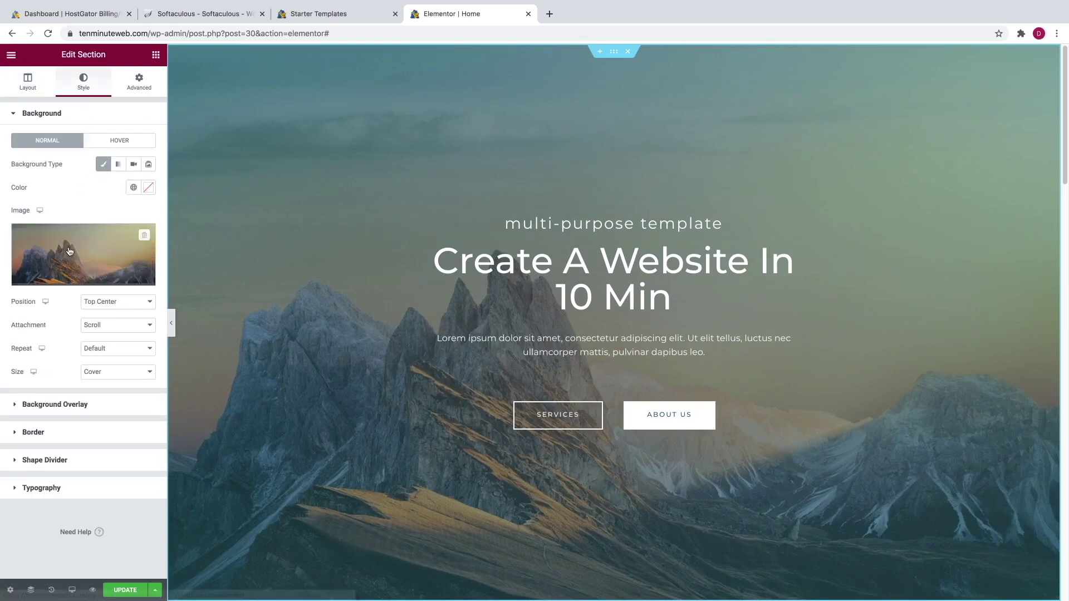
left_click(76, 280)
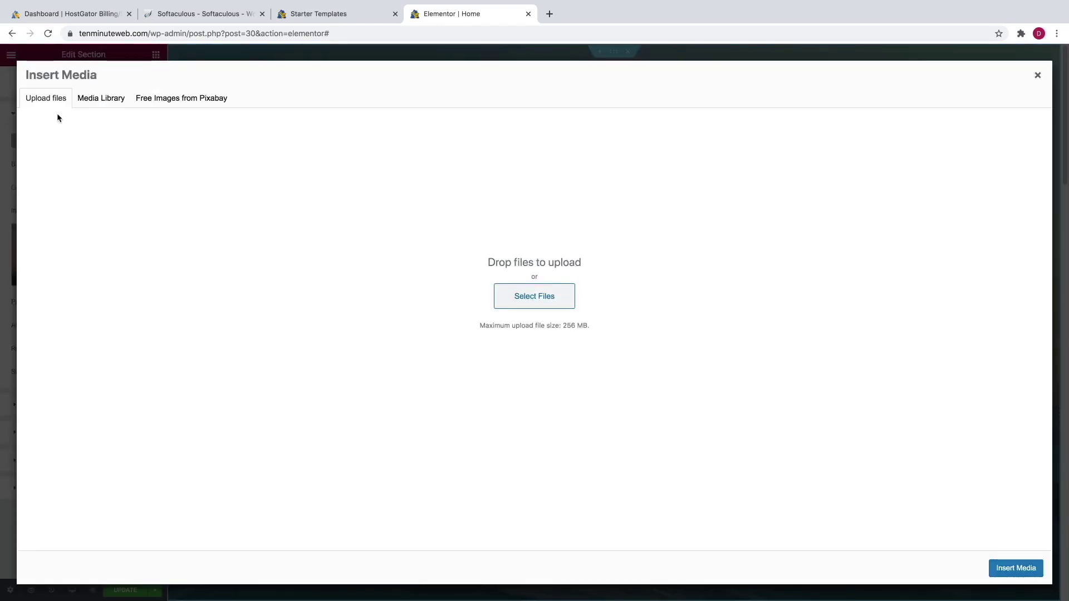
left_click(554, 301)
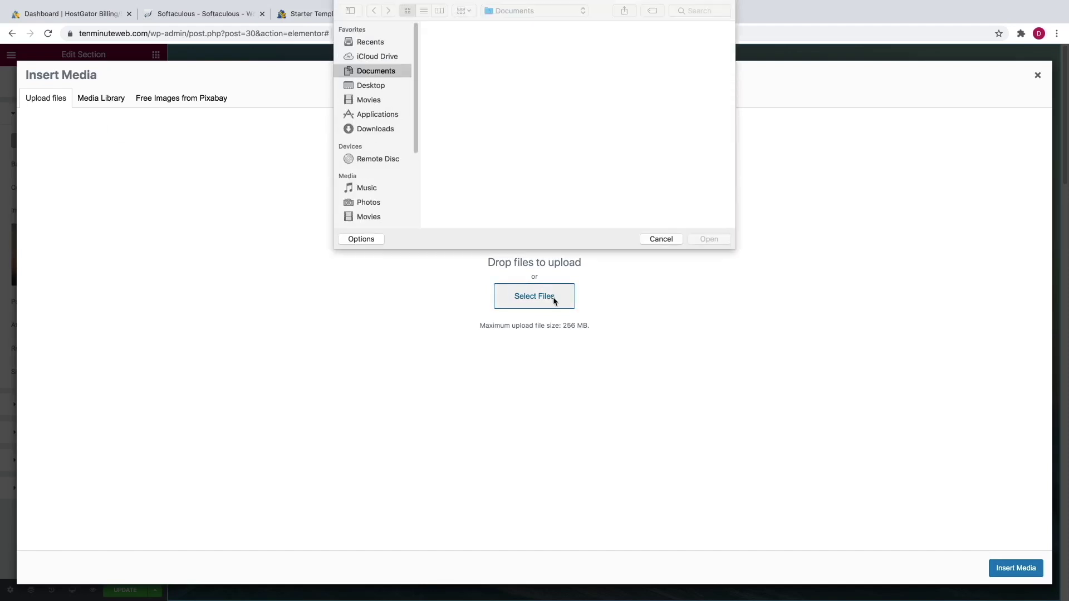
left_click(521, 45)
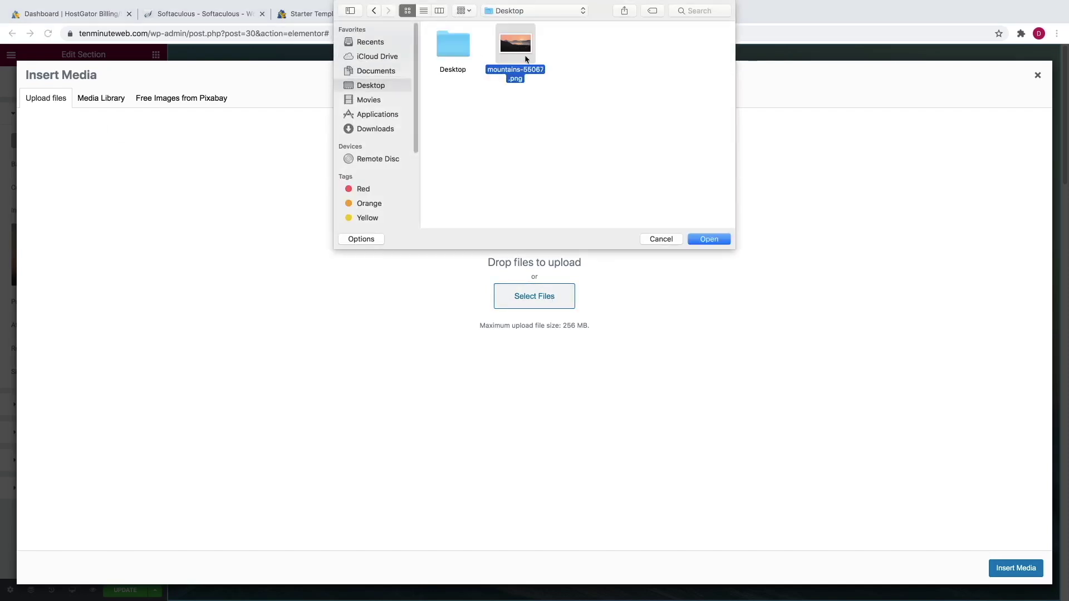
left_click(695, 243)
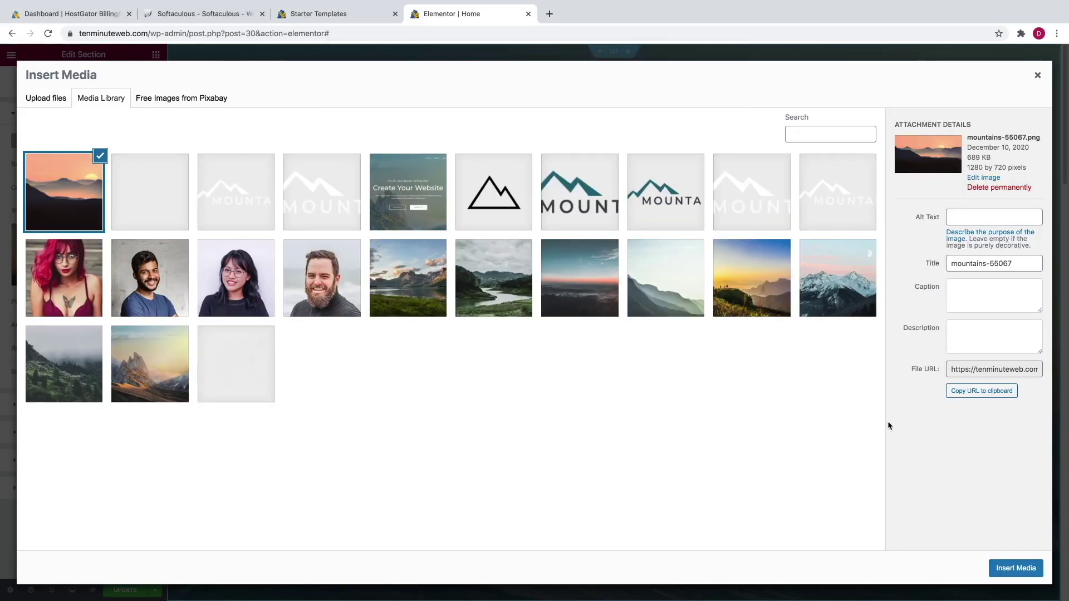
left_click(1019, 568)
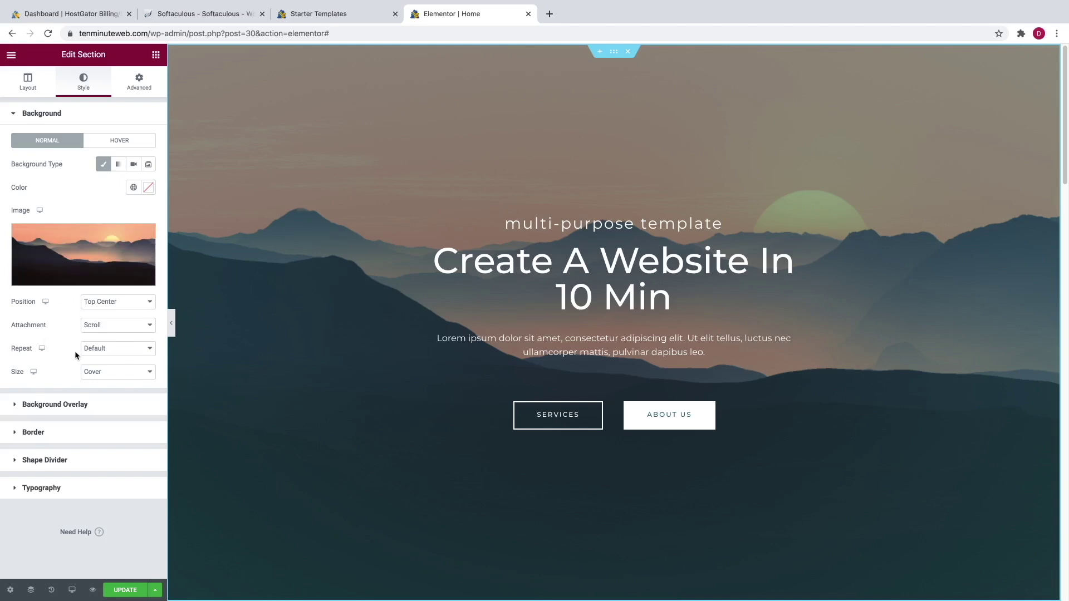
left_click(60, 407)
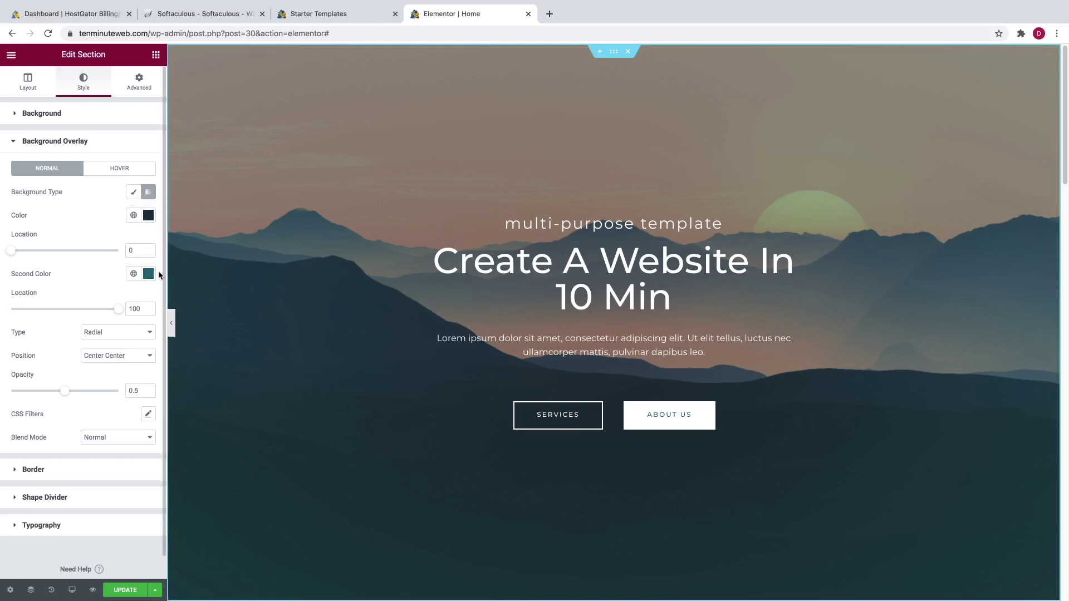
- Try a classic near-black hero overlay with opacity lowered to 0.28
left_click(132, 193)
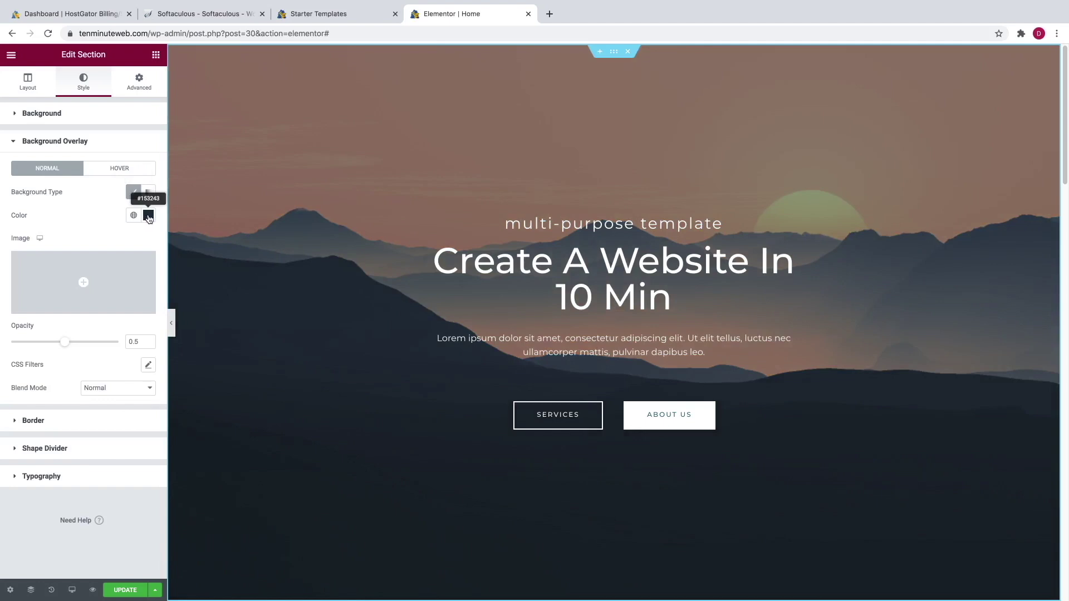
left_click(148, 217)
left_click(137, 282)
left_click_drag(140, 278, 96, 348)
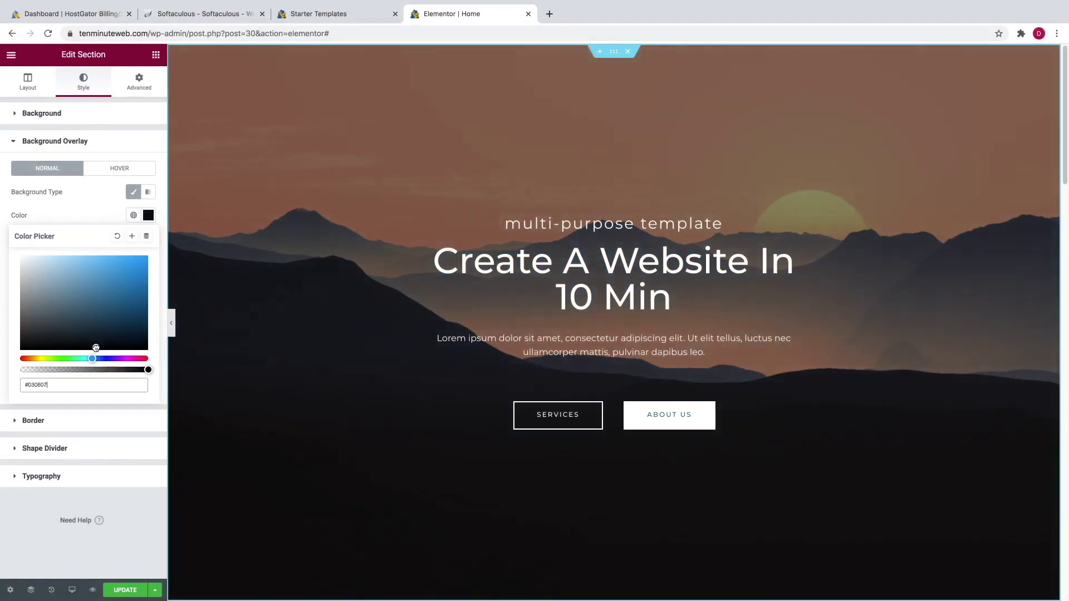
left_click(90, 199)
mouse_move(65, 342)
left_mouse_down()
mouse_move(33, 345)
mouse_move(65, 342)
left_mouse_up()
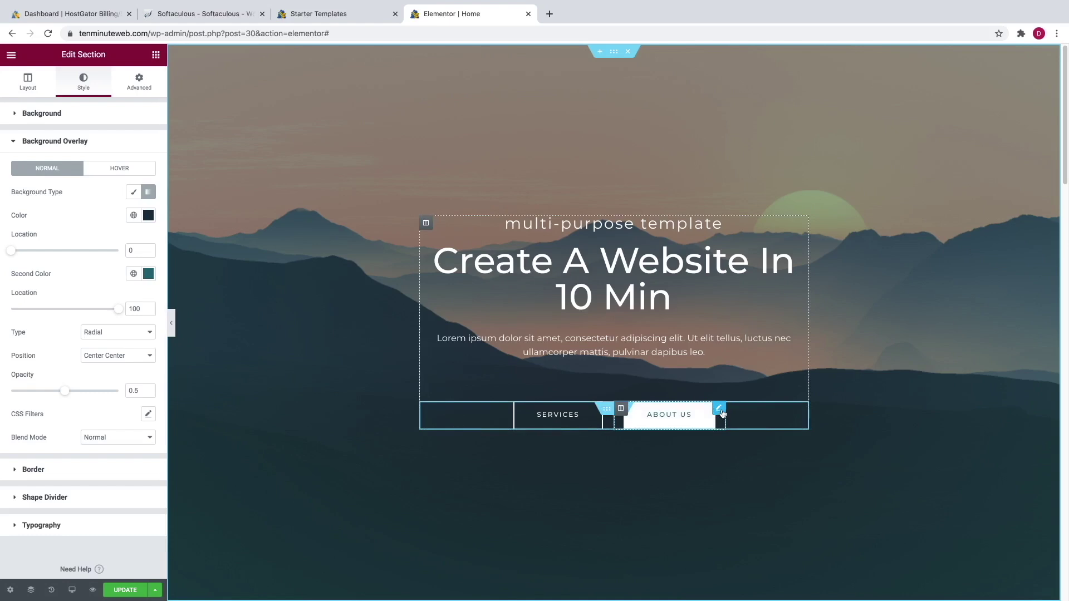
- Relabel the About Us button 'Click Me' and remove the # from its link
left_click(720, 409)
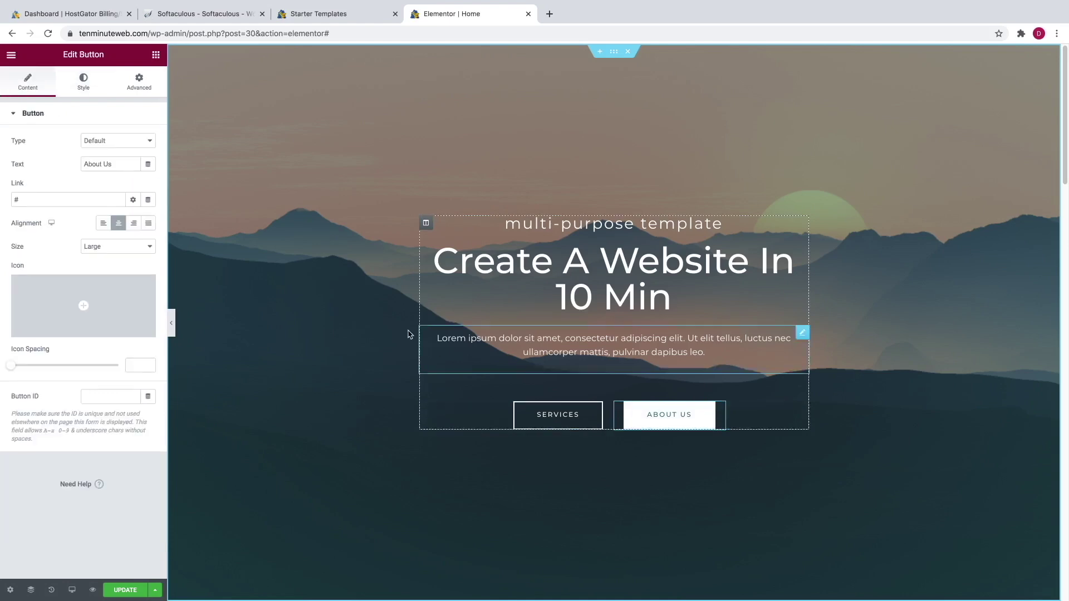
left_click_drag(111, 163, 83, 163)
type("Click Me")
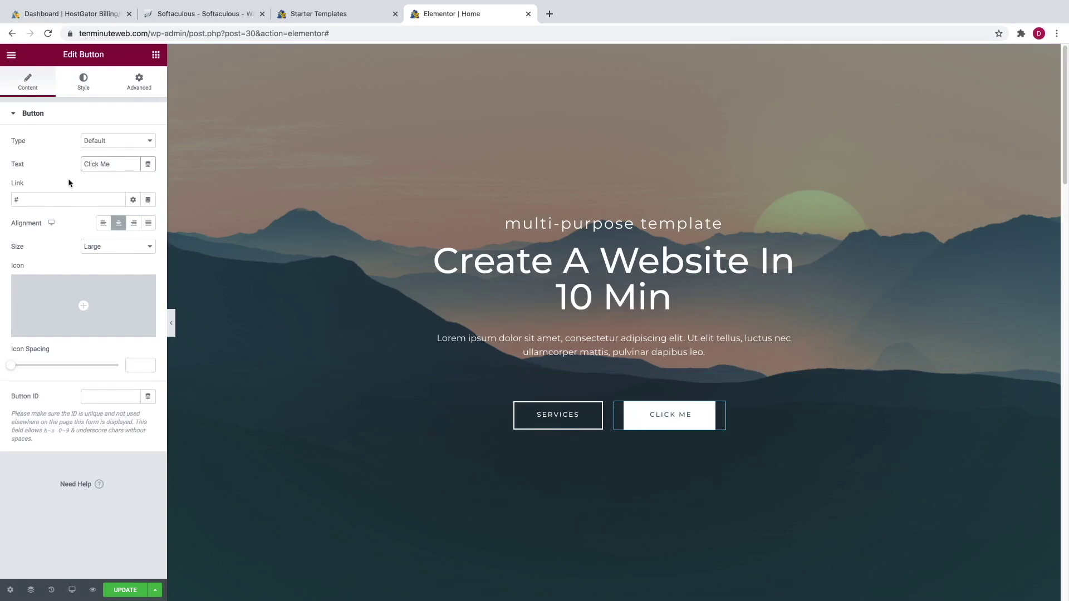
left_click(47, 199)
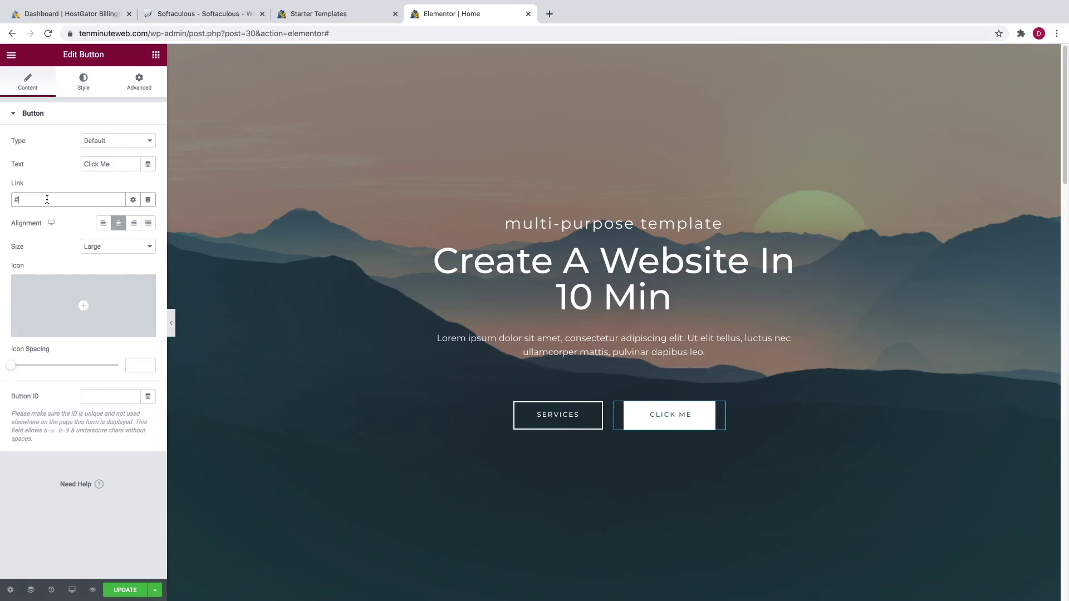
key("BackSpace")
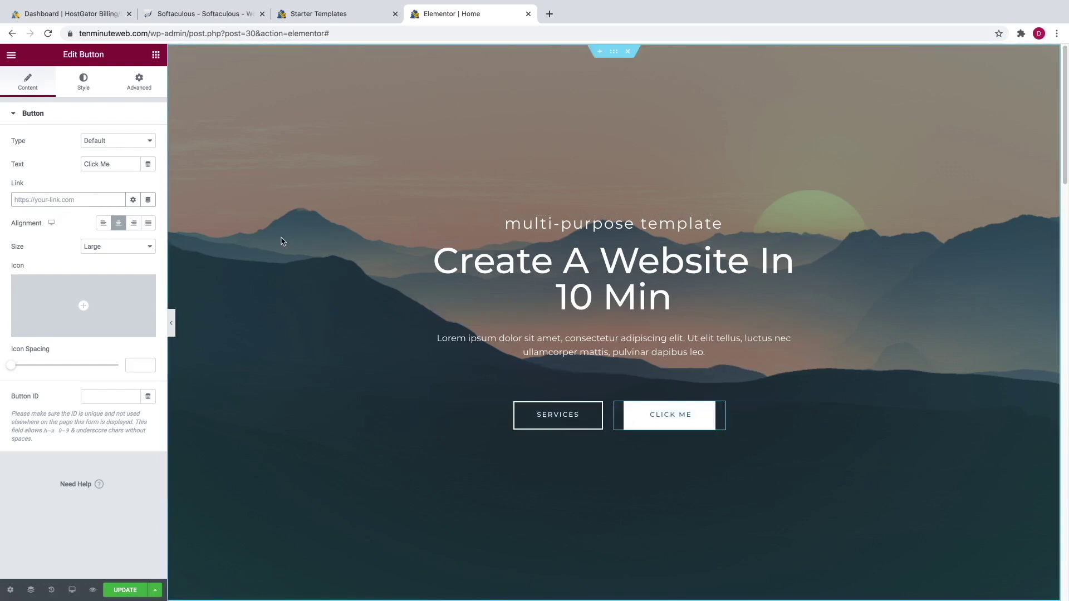
left_click(83, 83)
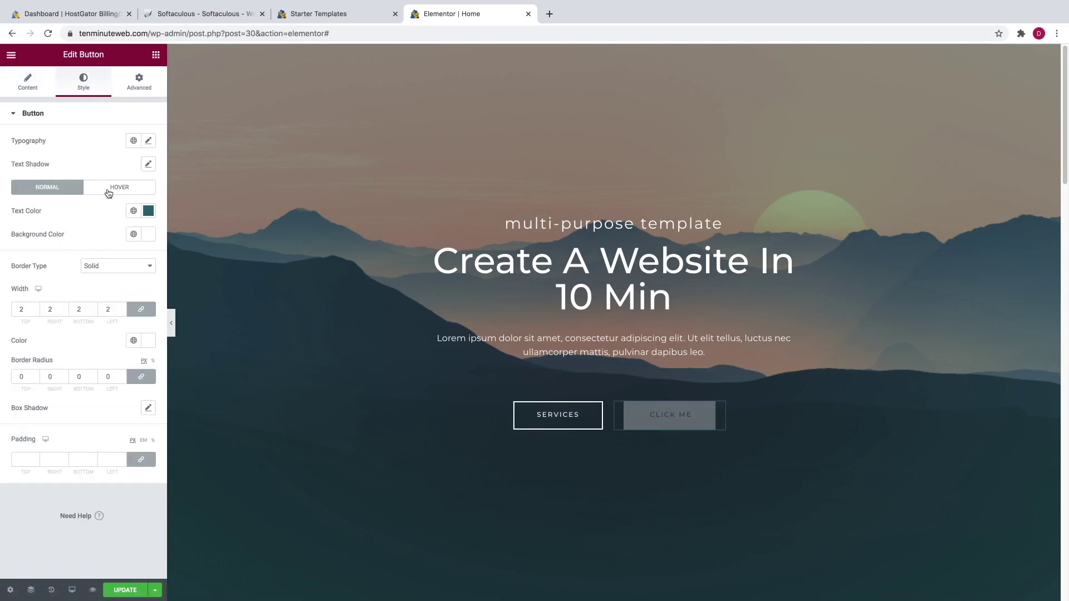
- Save the homepage with Update and preview the changes in a new tab
scroll(367, 362, "down", 7)
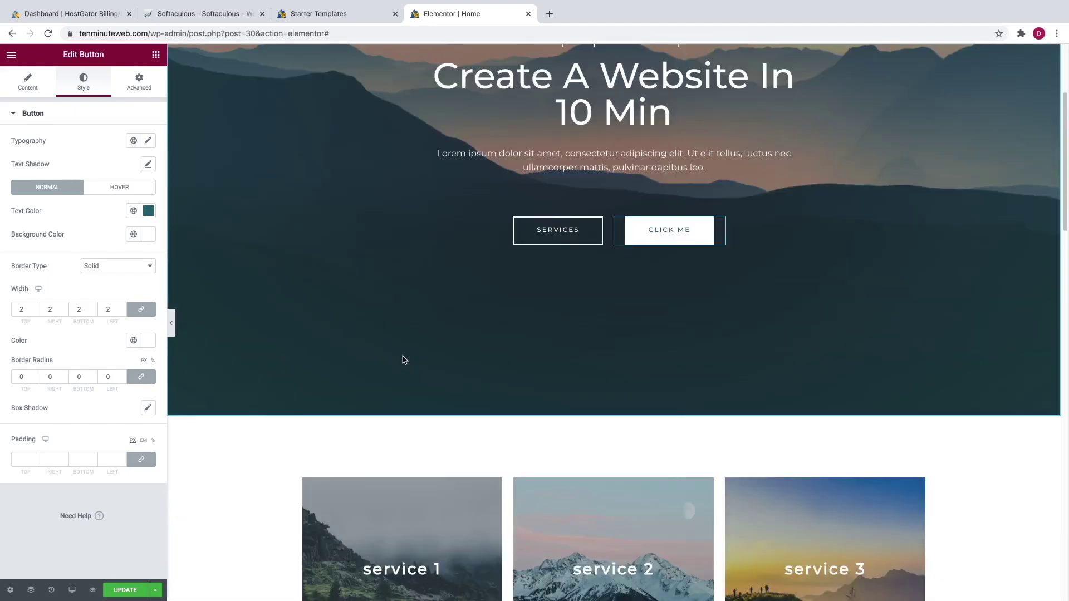
scroll(402, 354, "down", 7)
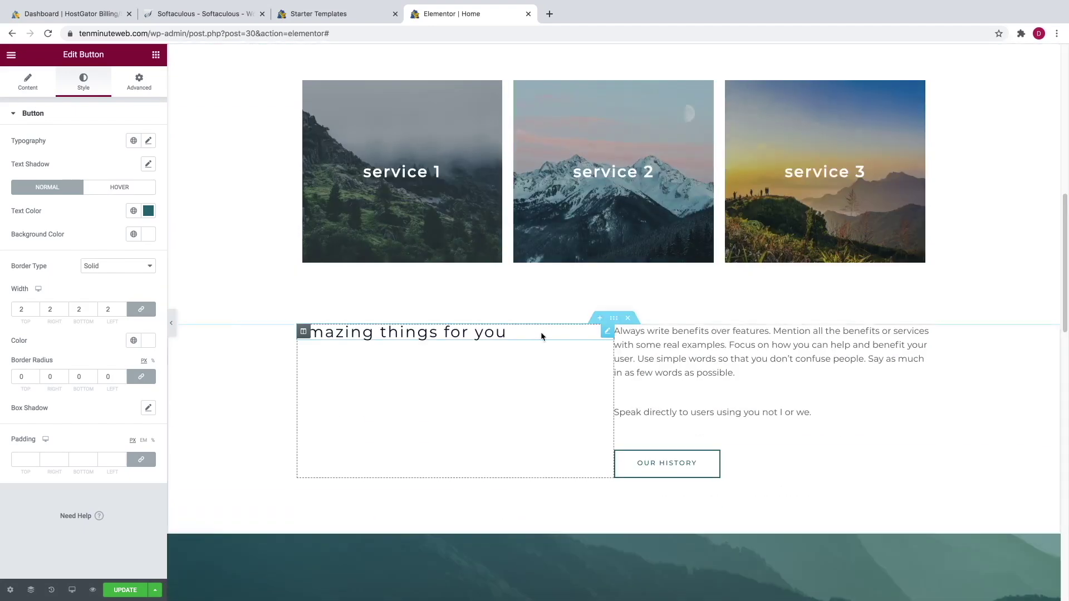
scroll(535, 336, "down", 5)
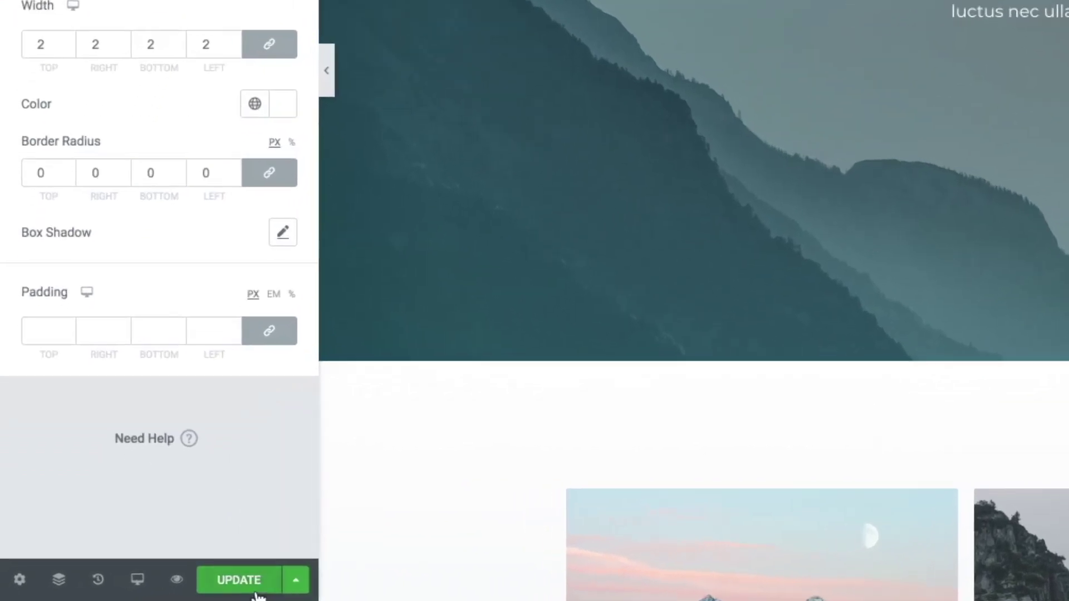
left_click(256, 590)
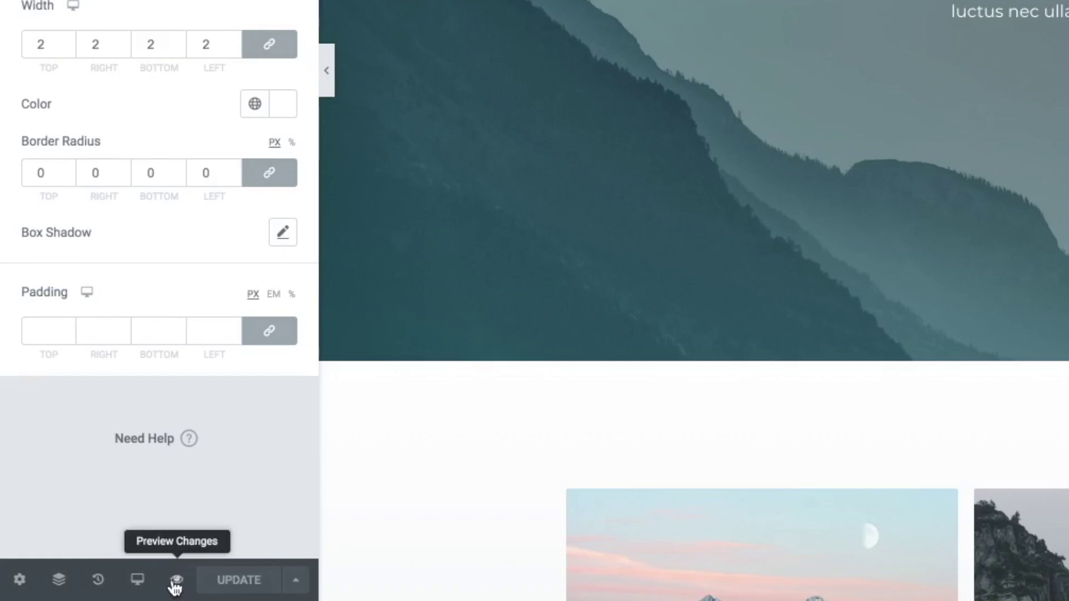
left_click(175, 582)
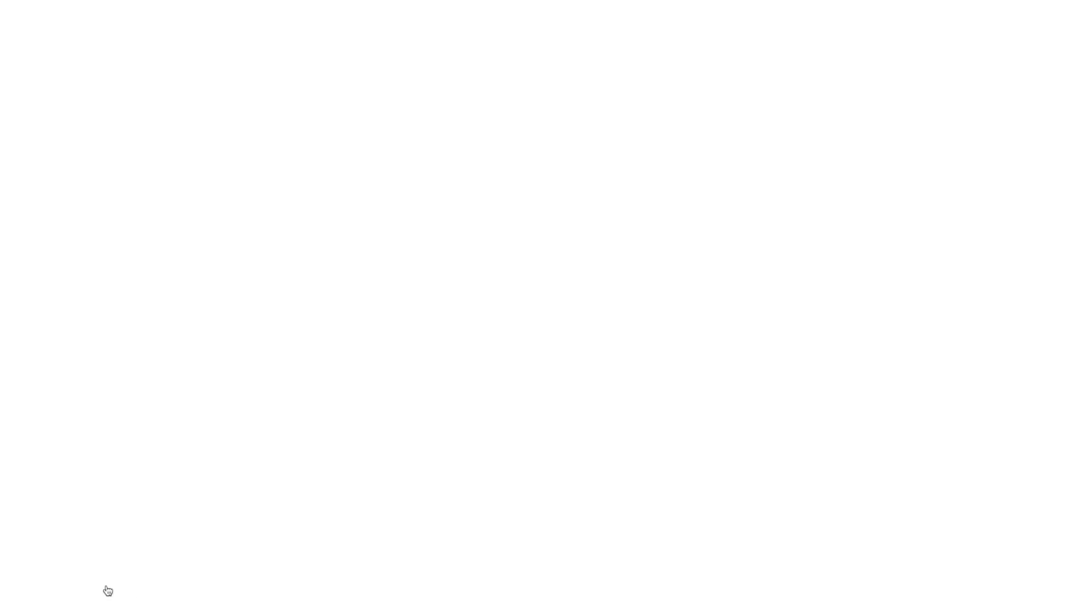
scroll(294, 498, "down", 8)
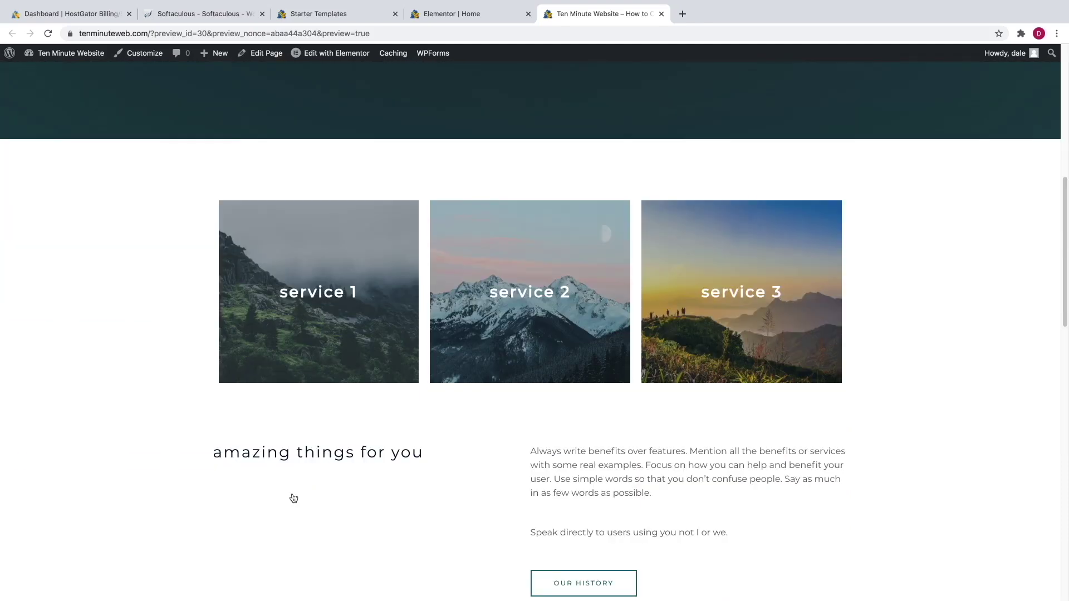
scroll(294, 498, "down", 5)
scroll(293, 498, "up", 20)
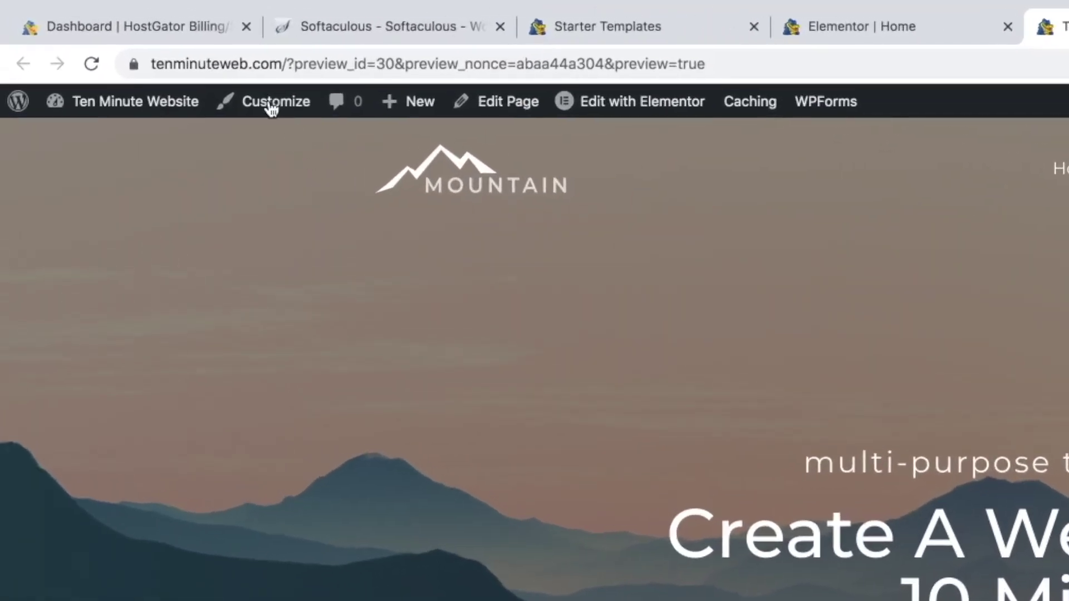
- Review the Customizer's Header > Site Identity logo and title settings, then return to Header
left_click(271, 105)
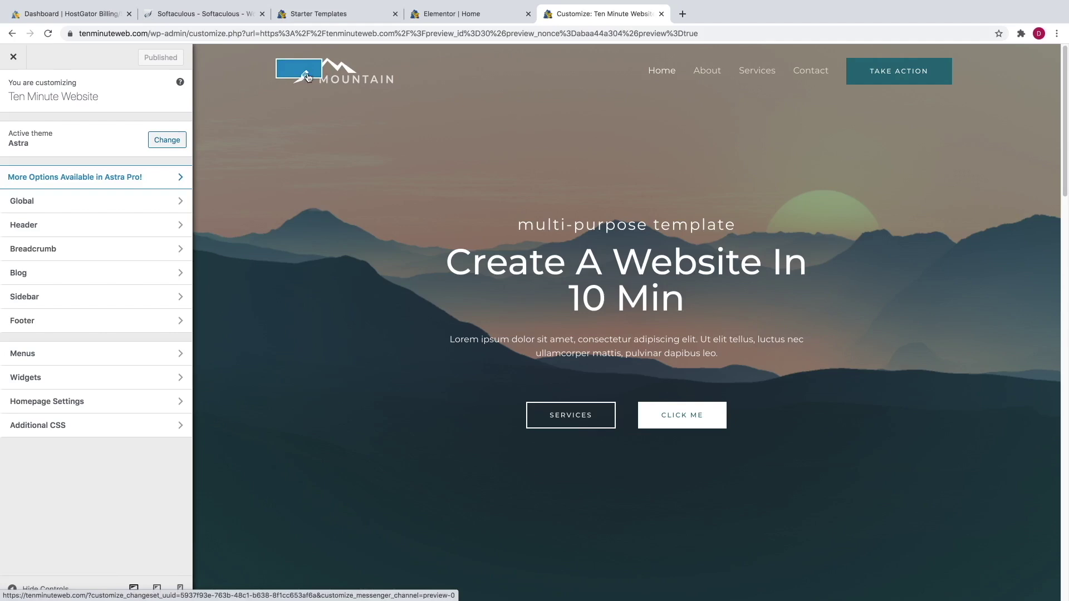
left_click(68, 226)
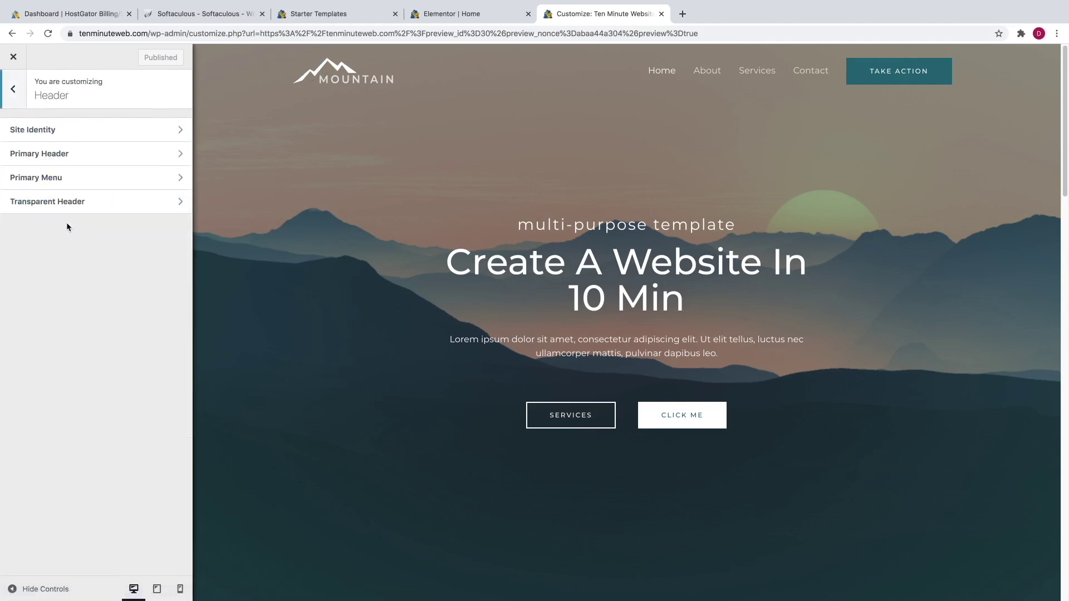
left_click(78, 135)
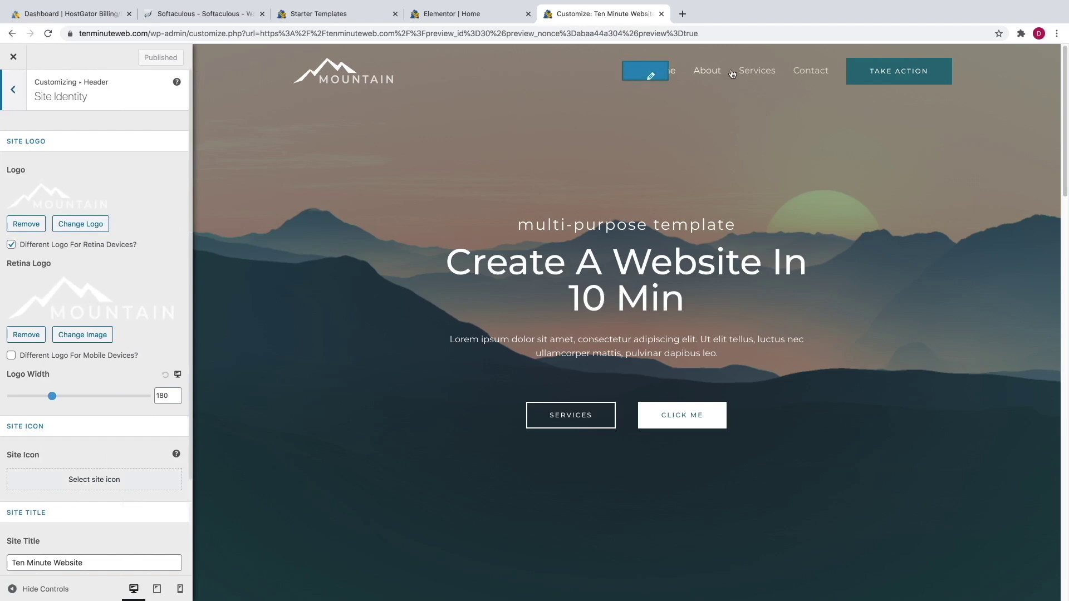
left_click(16, 96)
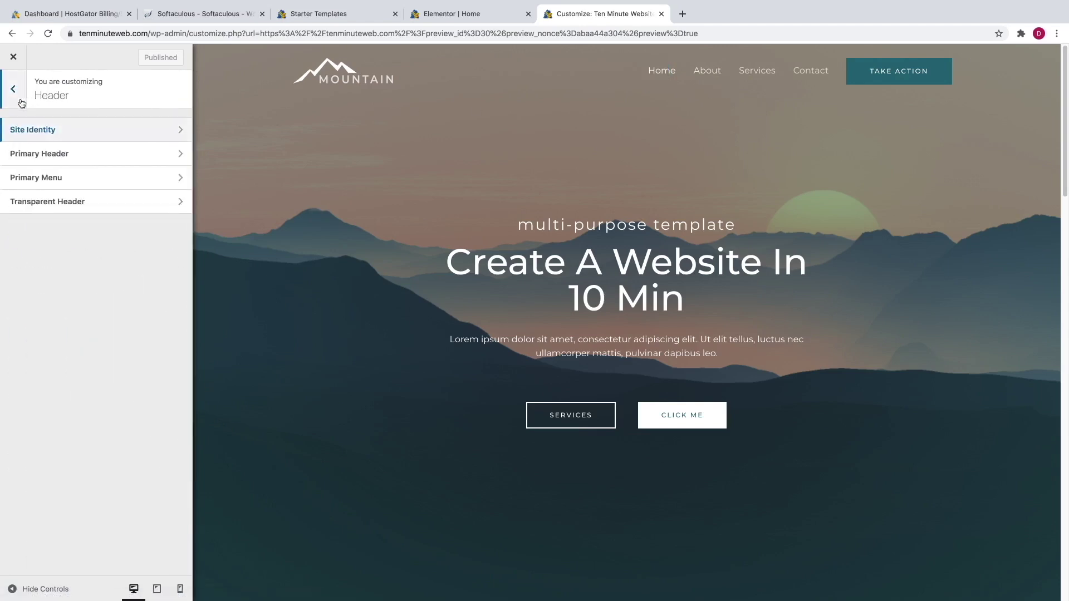
- Open the Navigation menu with Home, About, Services and Contact, and try reordering Home
left_click(21, 100)
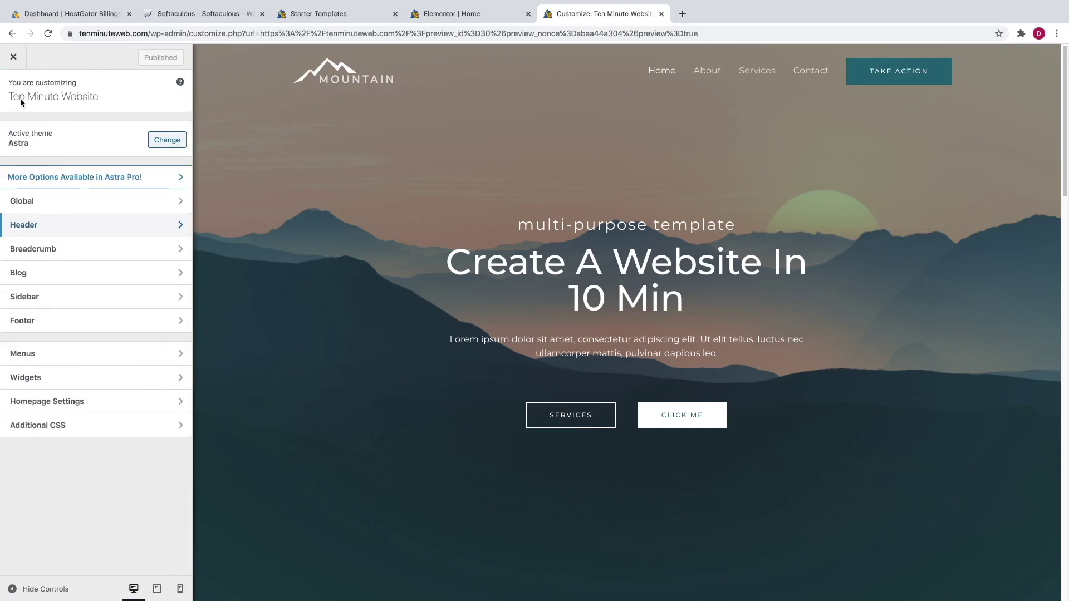
left_click(40, 359)
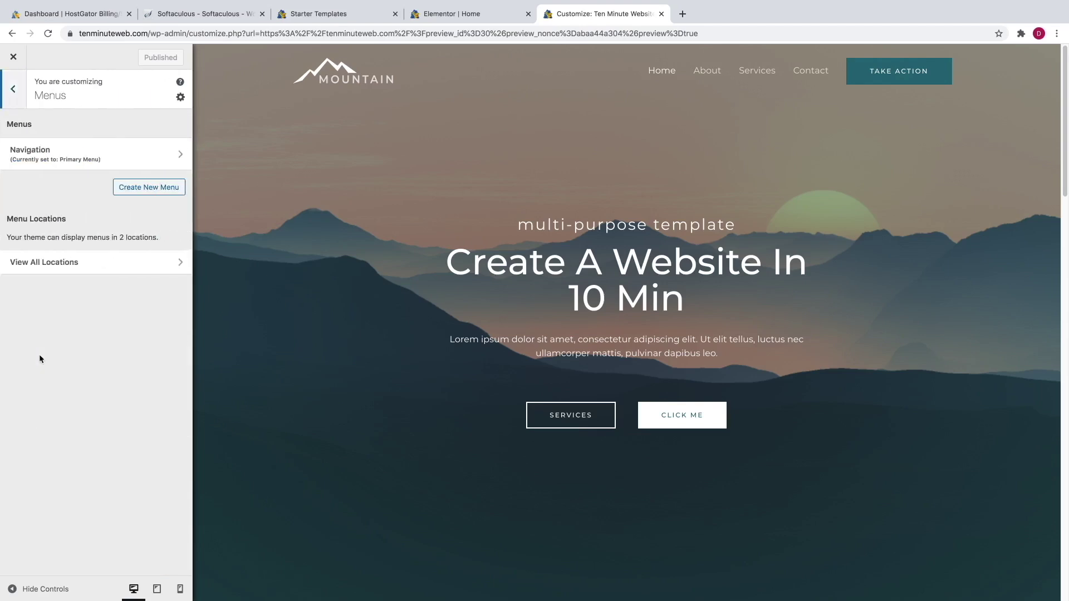
left_click(53, 157)
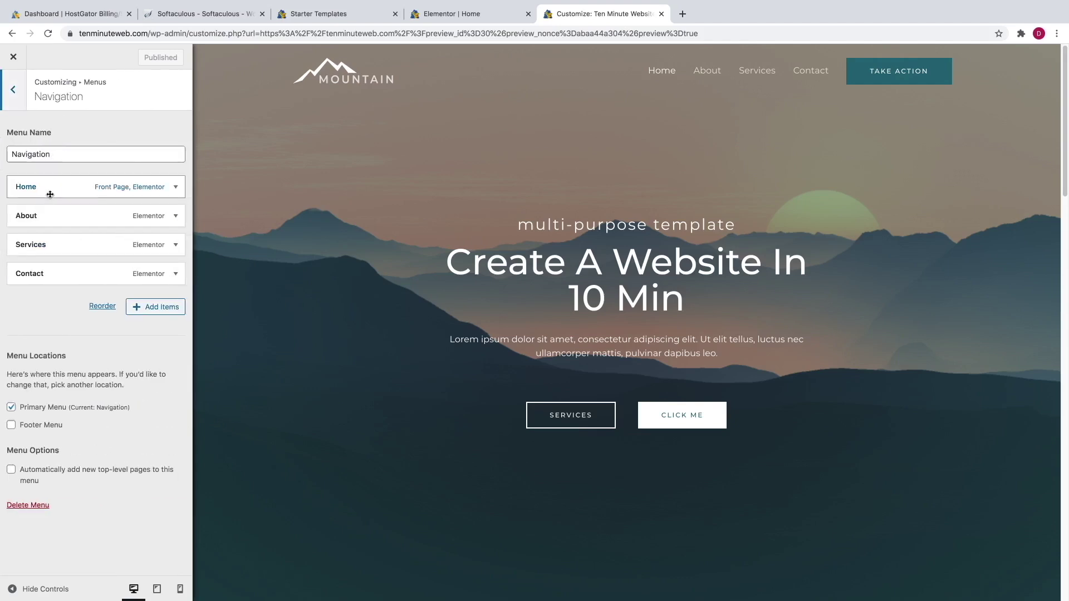
mouse_move(49, 195)
left_mouse_down()
mouse_move(50, 245)
mouse_move(50, 177)
left_mouse_up()
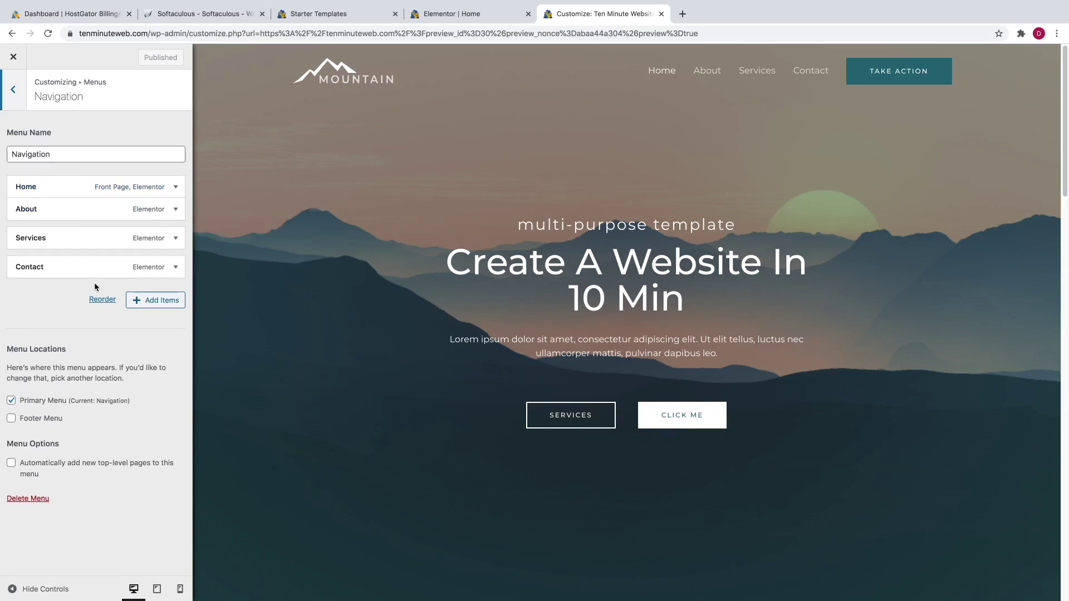
scroll(402, 354, "down", 20)
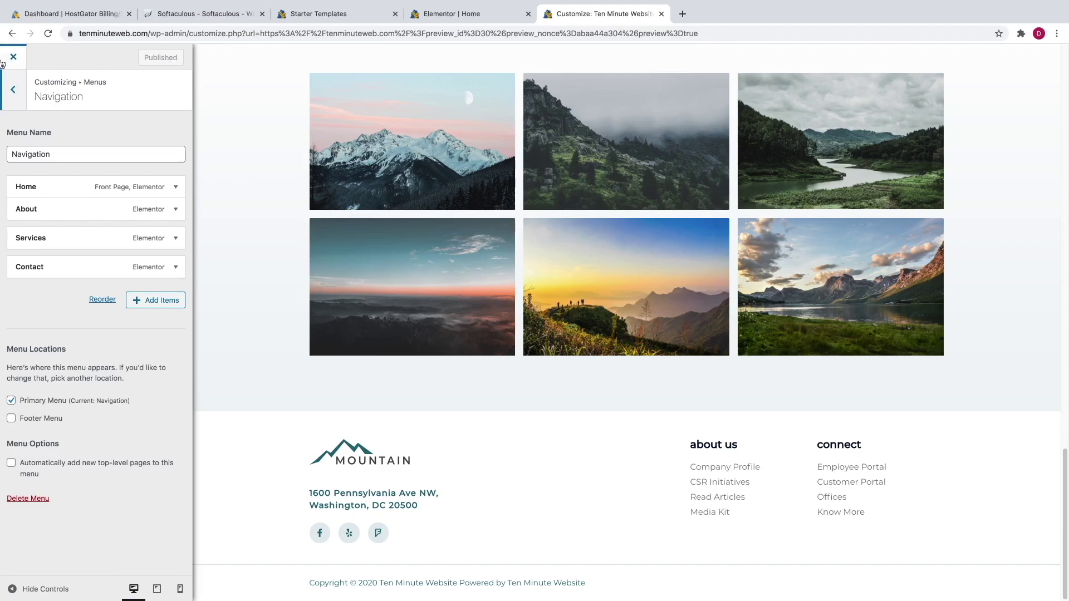
- Leave the Customizer for the admin and show the Header Footer & Blocks template list
left_click(9, 60)
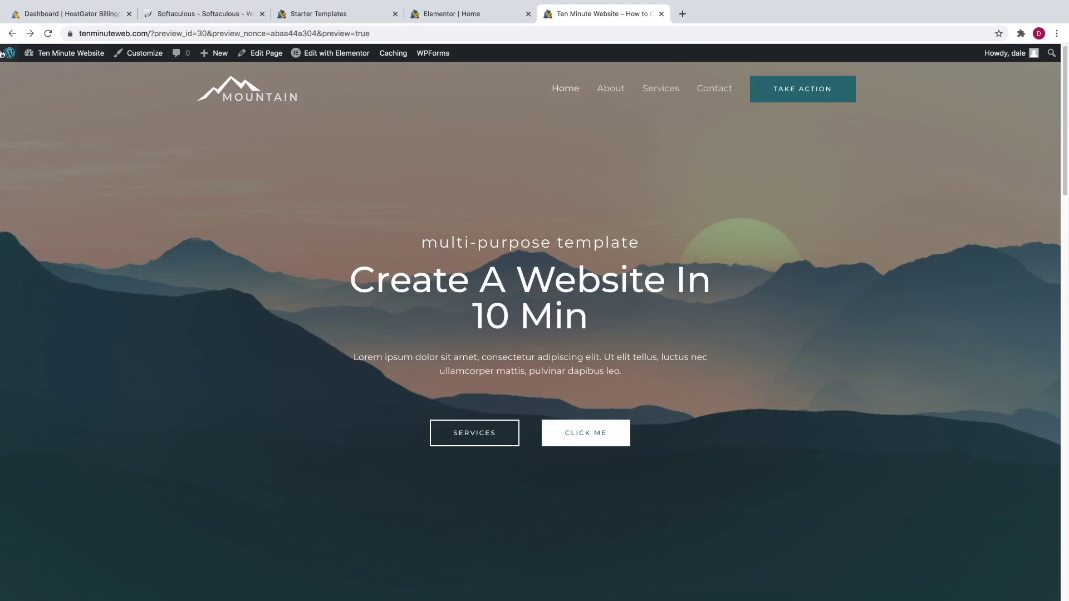
mouse_move(9, 54)
left_click(9, 56)
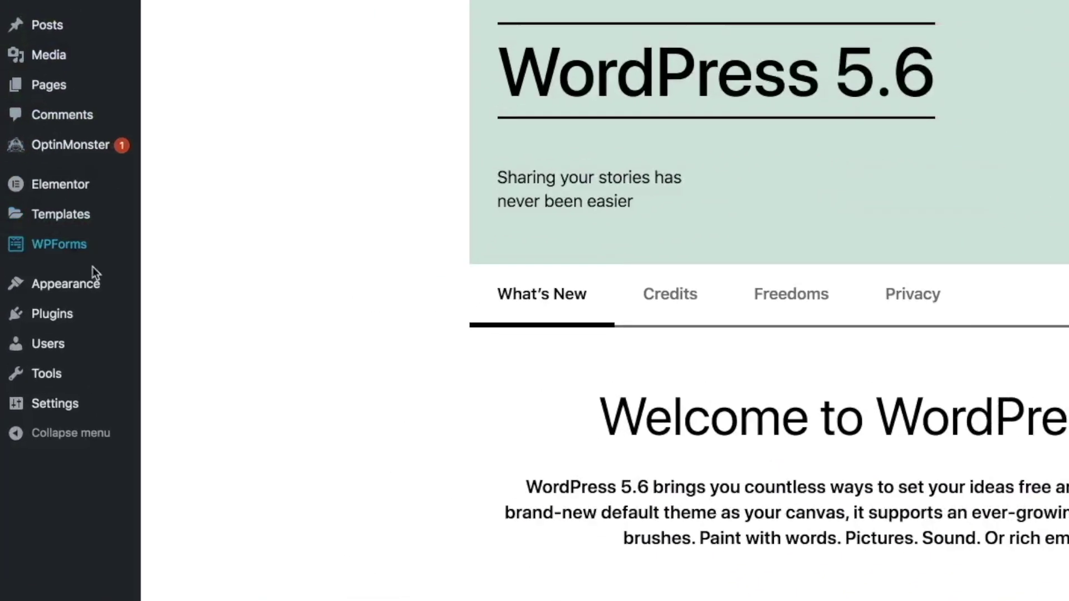
mouse_move(93, 286)
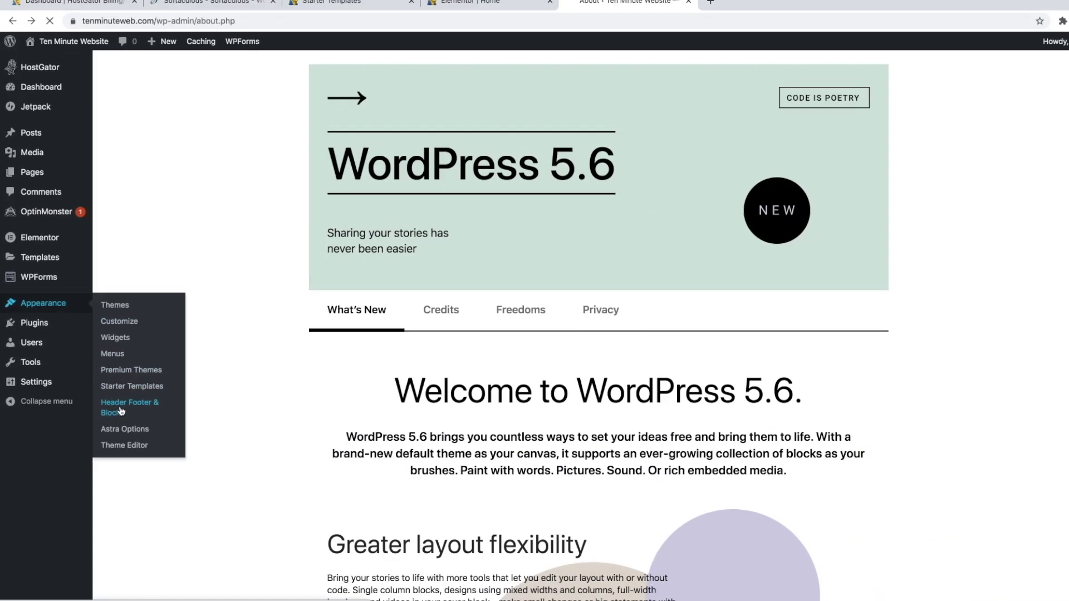
left_click(214, 472)
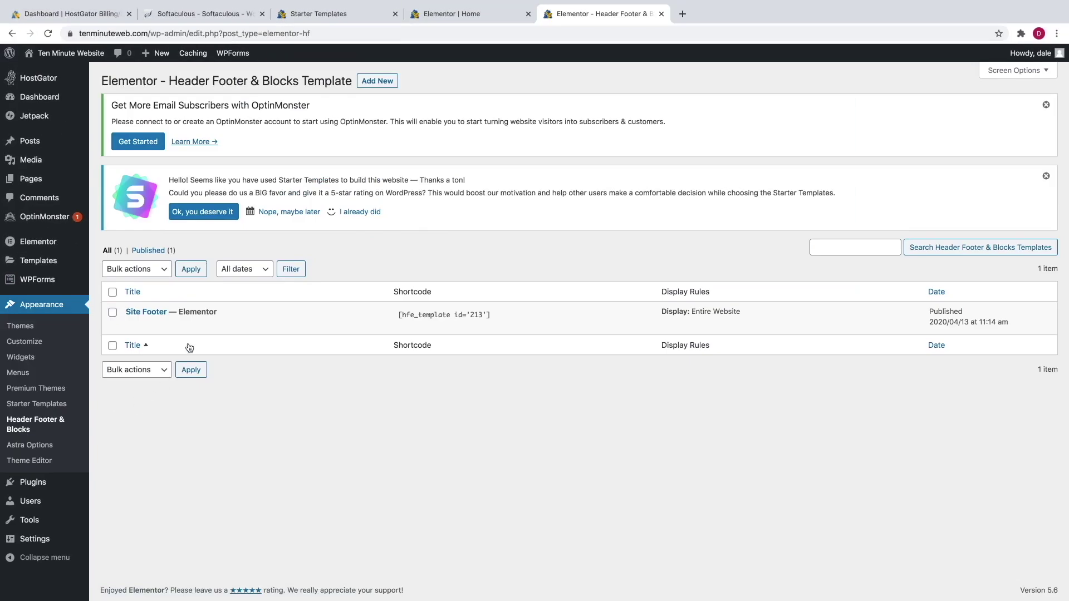
- Open Site Footer in Elementor, select its About Us link list, then exit to the dashboard
mouse_move(140, 328)
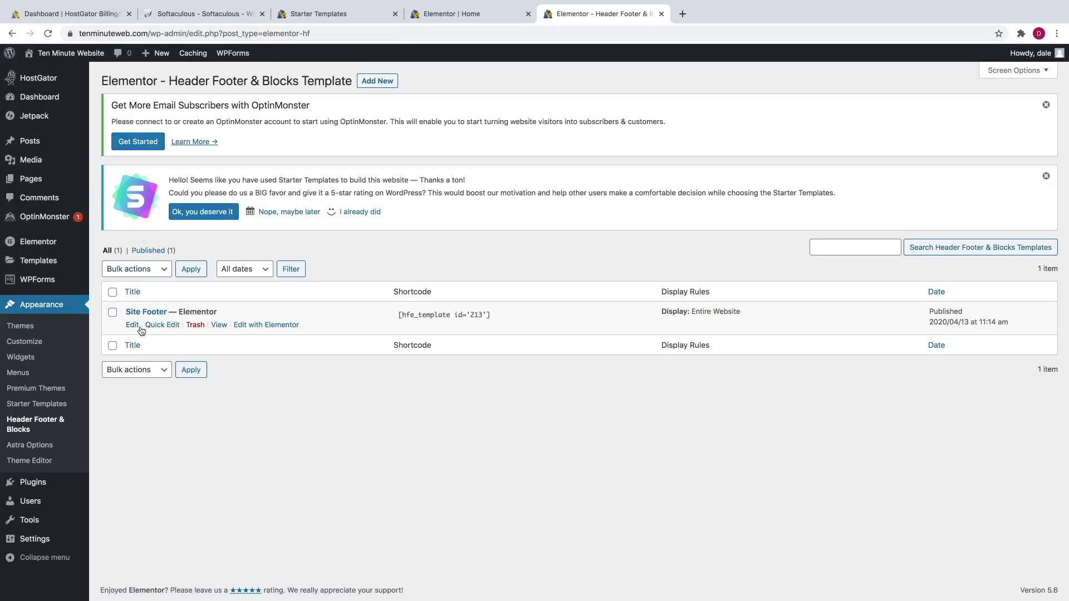
left_click(264, 326)
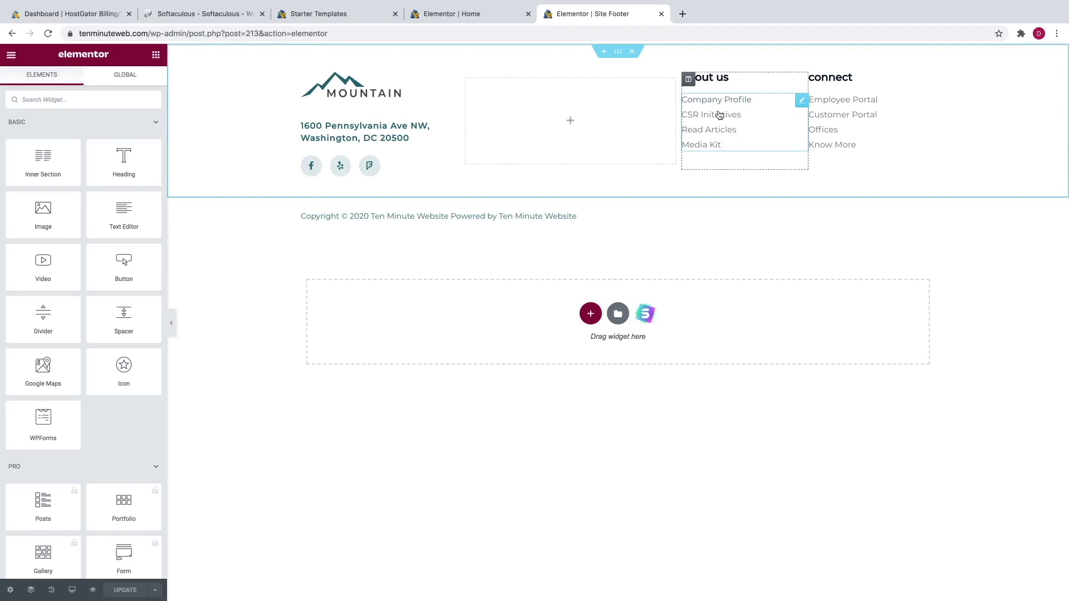
left_click(759, 120)
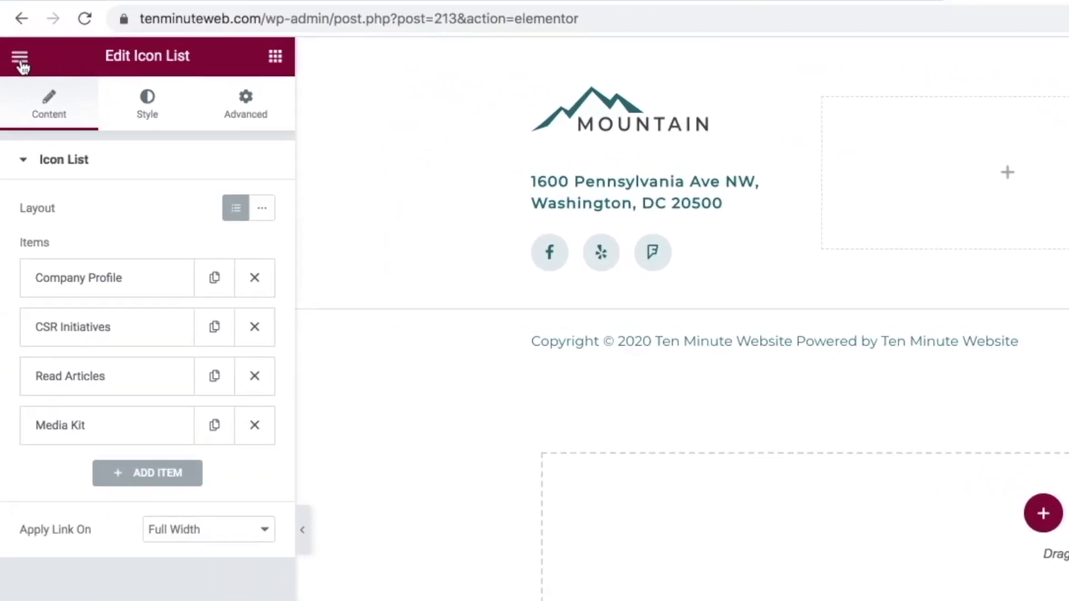
left_click(20, 57)
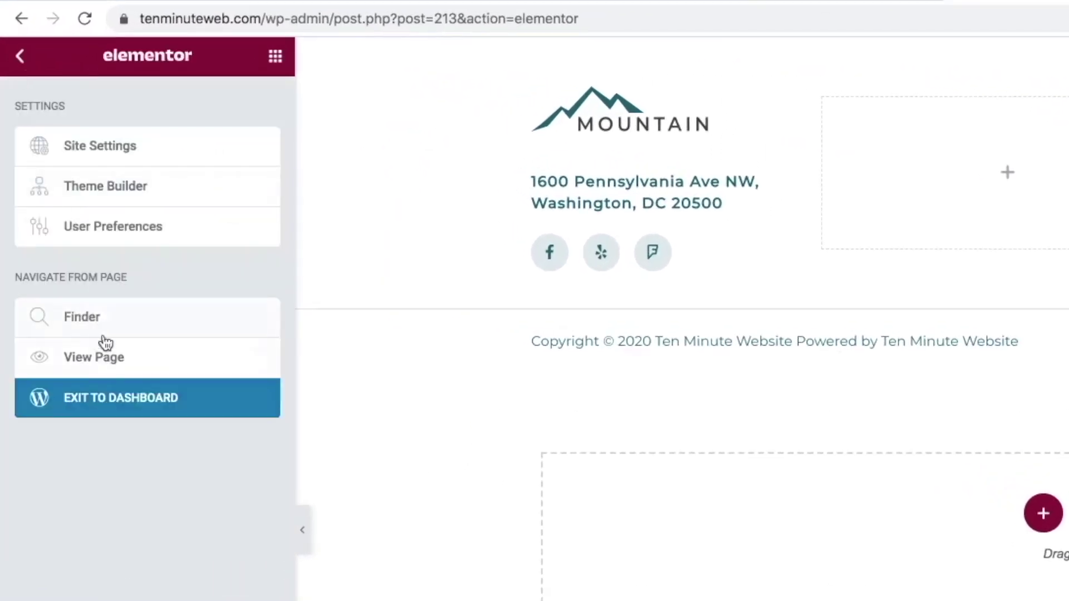
left_click(116, 398)
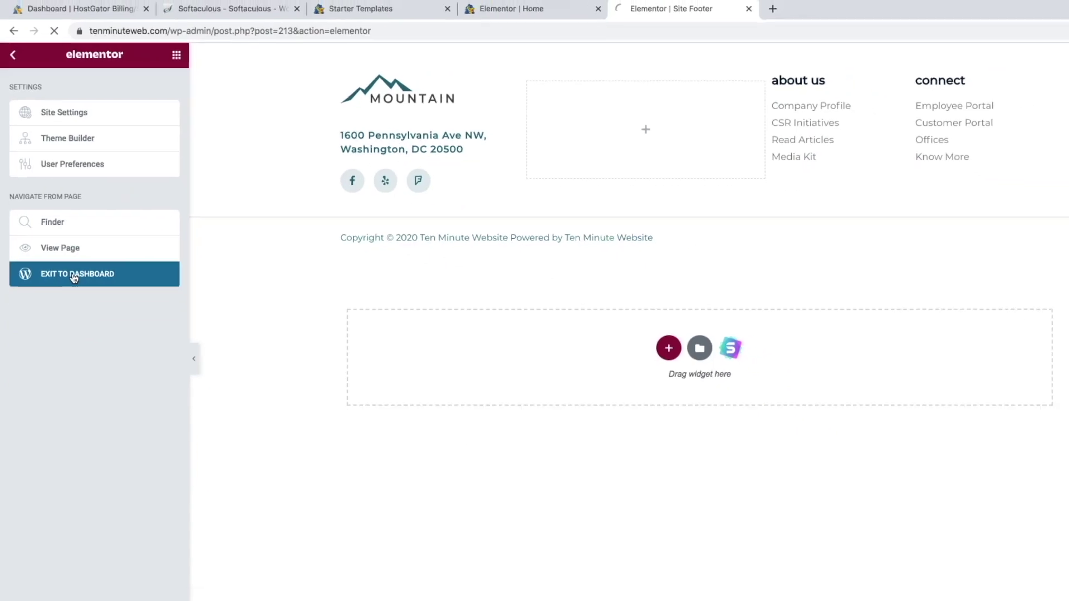
- From the list of all pages, edit the About page with Elementor
mouse_move(61, 254)
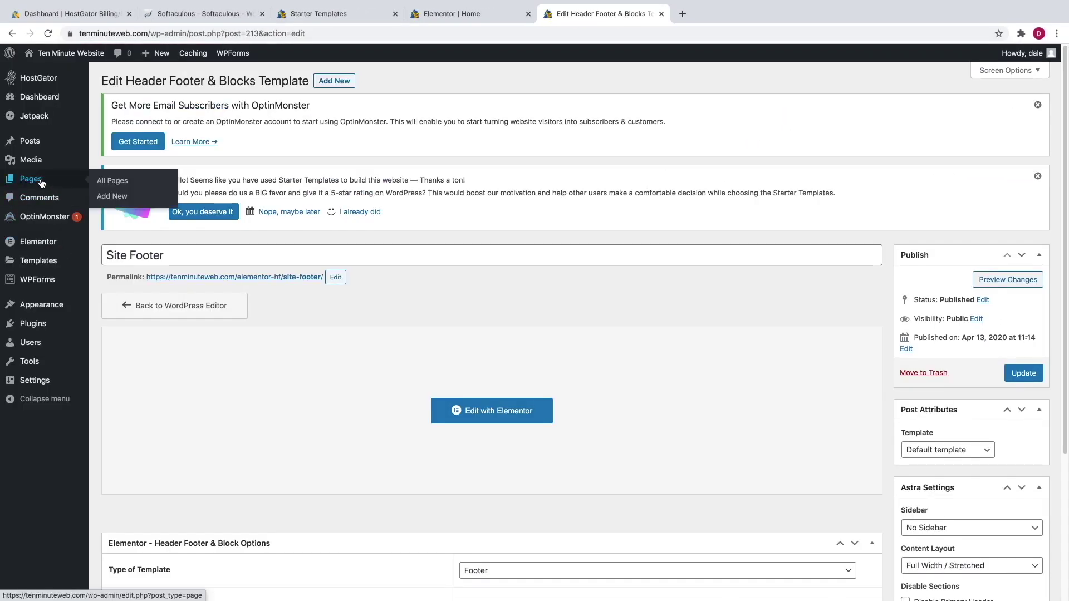
left_click(42, 183)
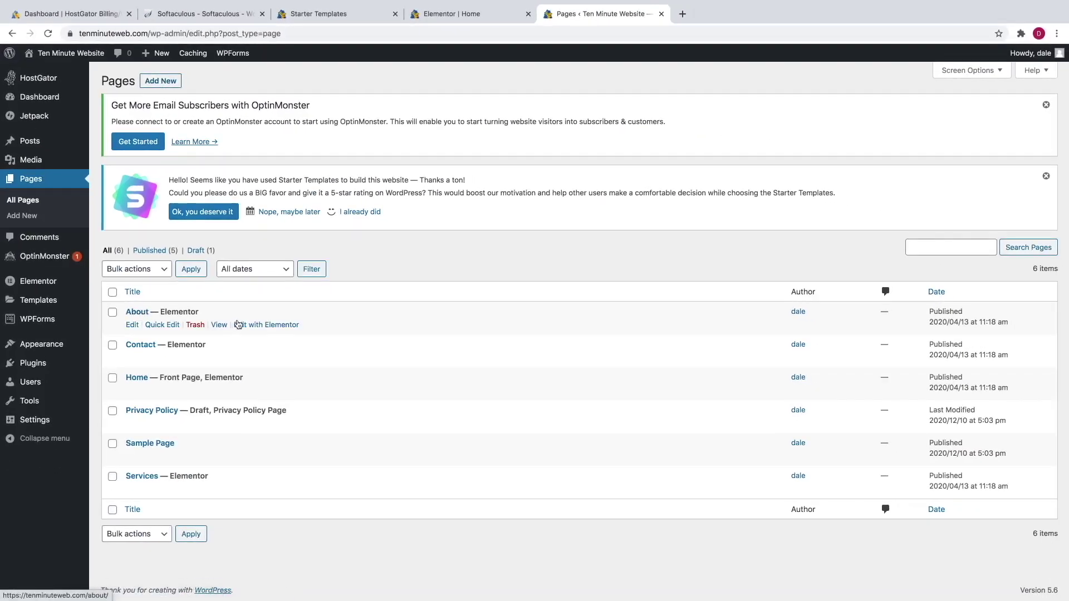
left_click(254, 325)
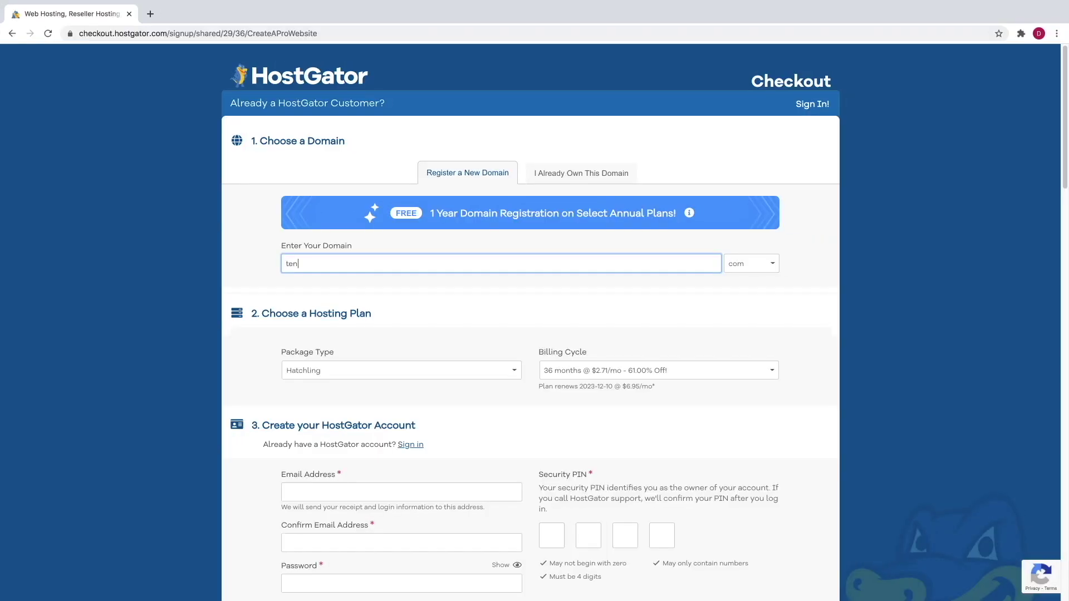
- Retype the hero heading's title to 'Create A Website In 10'
type("minuteweb")
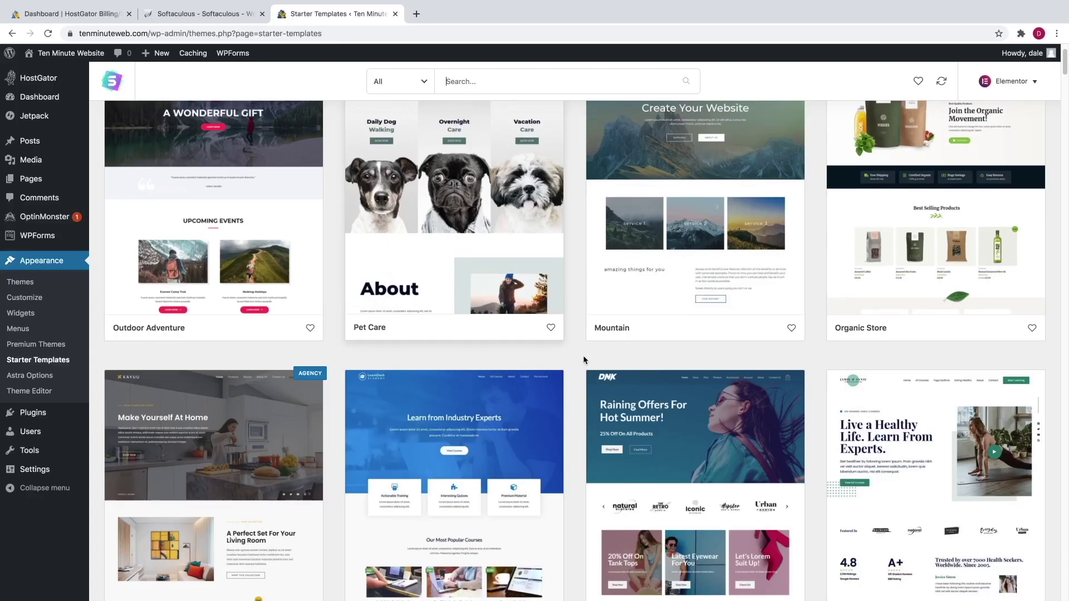
scroll(582, 357, "down", 2)
scroll(583, 362, "down", 2)
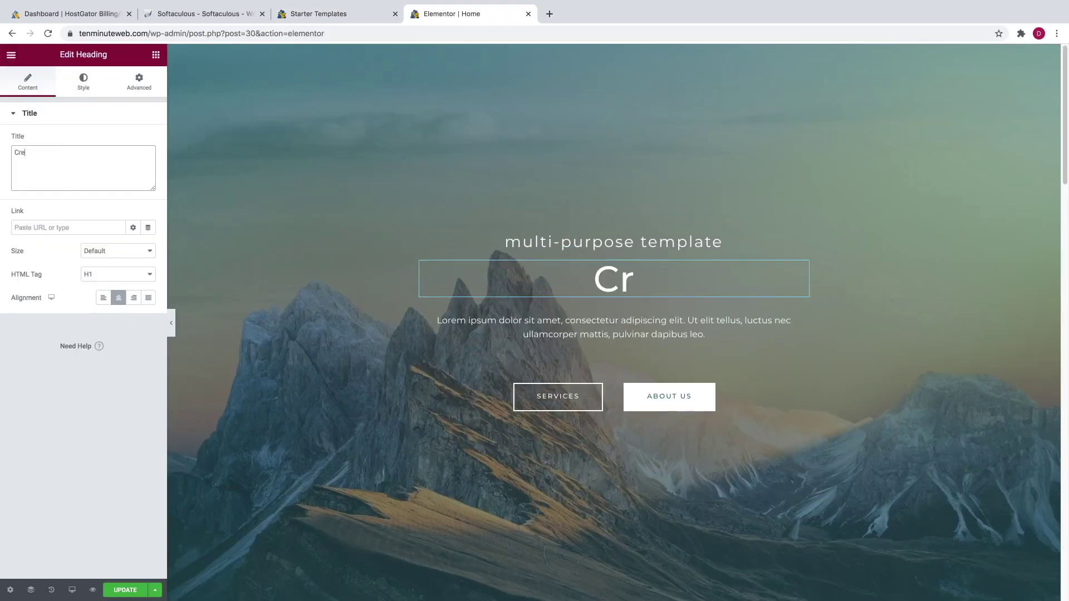
type("eate a Website in 10 Min")
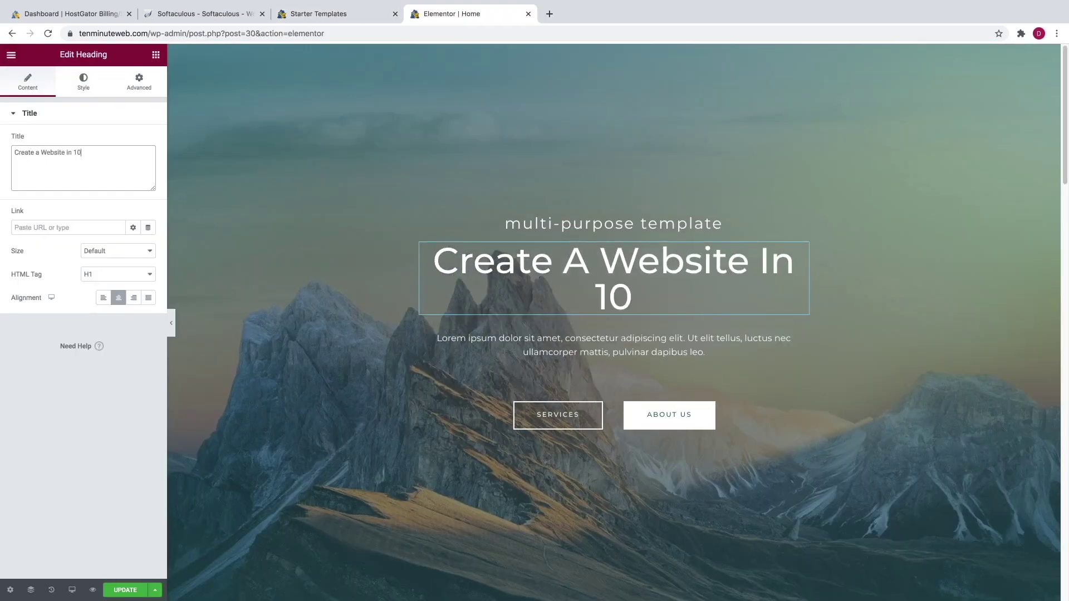